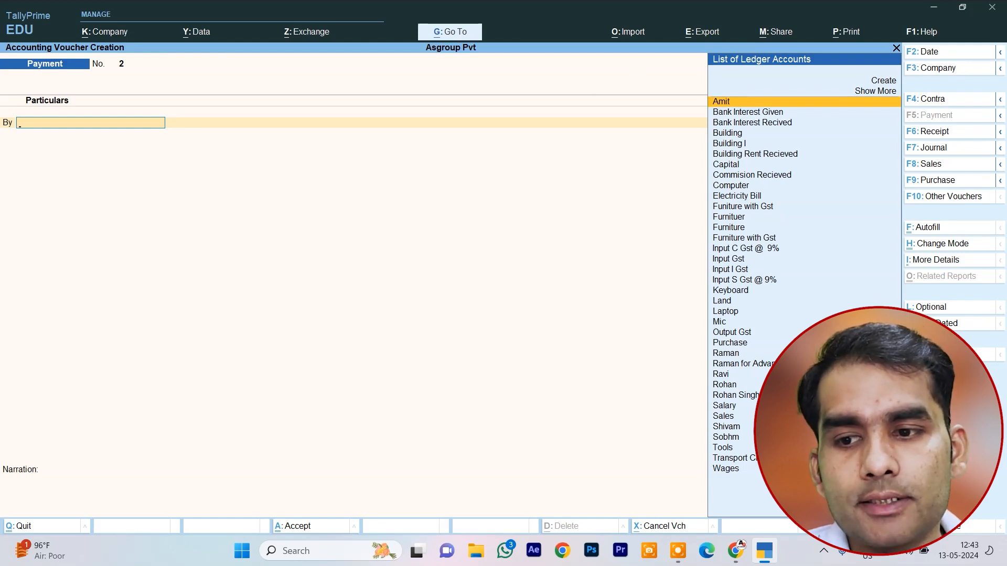
Set the payment voucher's GST stat adjustment to Advance Payment Under Reverse Charge
key(alt+j)
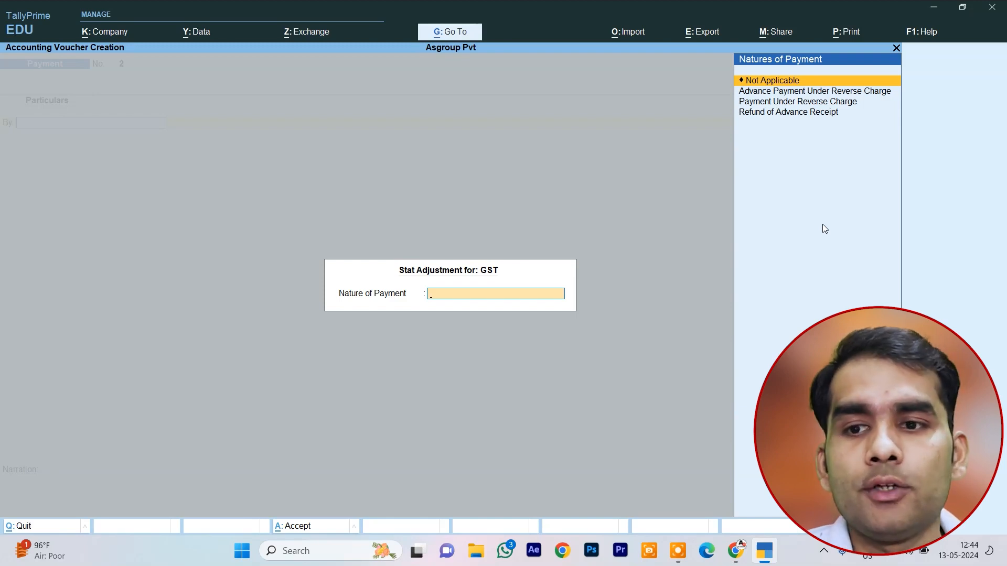
key(Down)
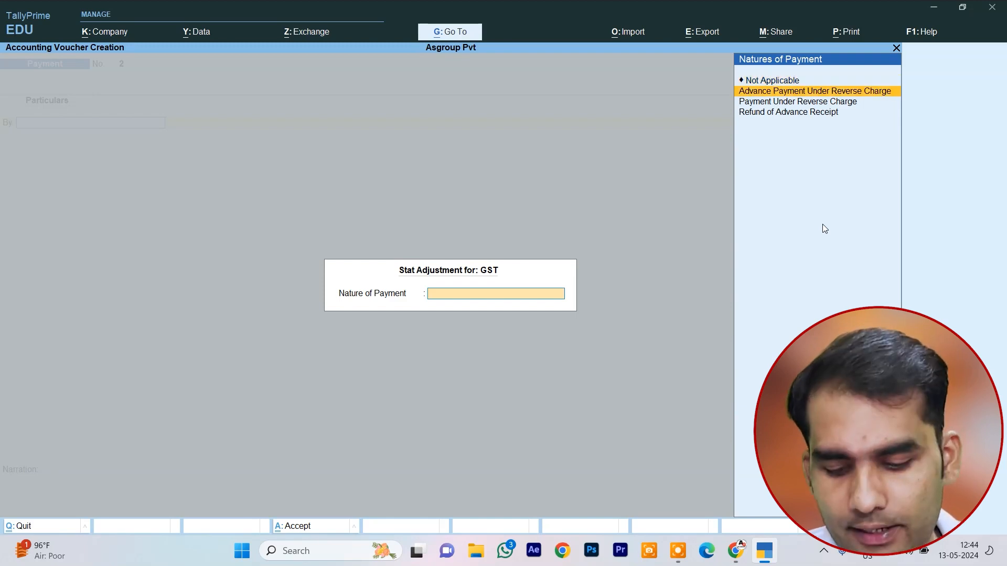
key(Return)
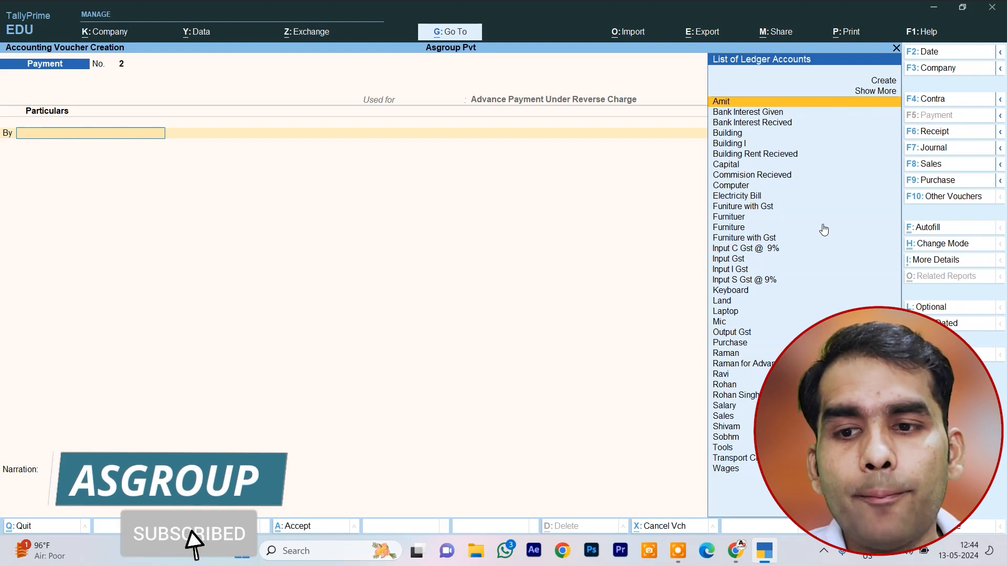
Start a new ledger for the debit entry, named with the supplier's name followed by "for Advance Payment", leaving the alias blank
scroll(824, 230, down, 4)
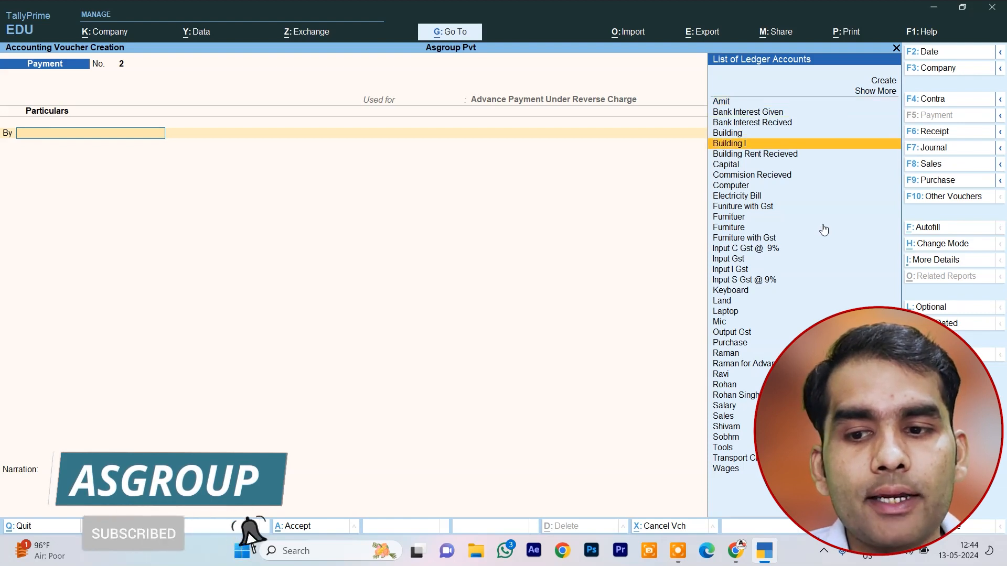
scroll(824, 230, down, 5)
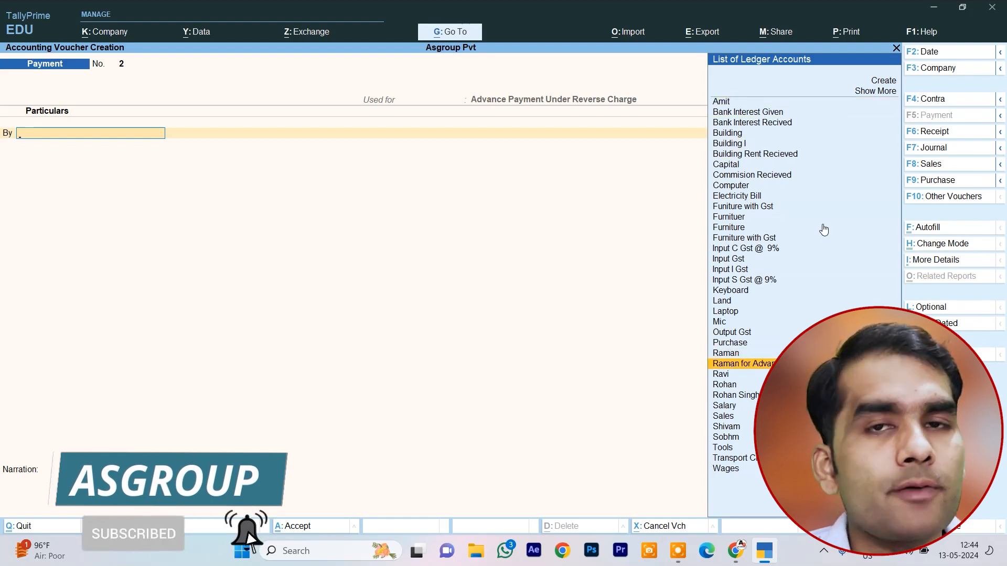
scroll(823, 230, up, 8)
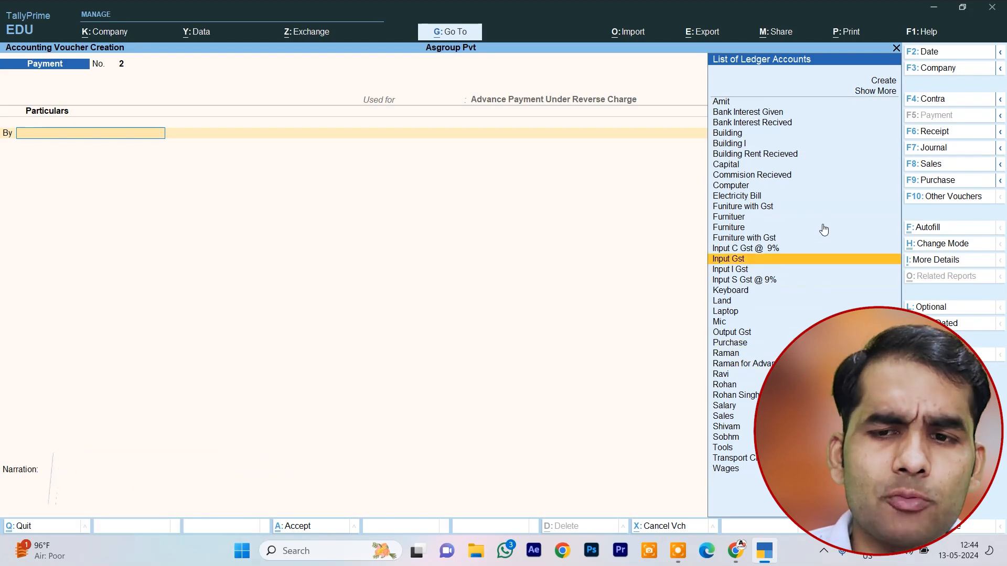
scroll(824, 230, up, 5)
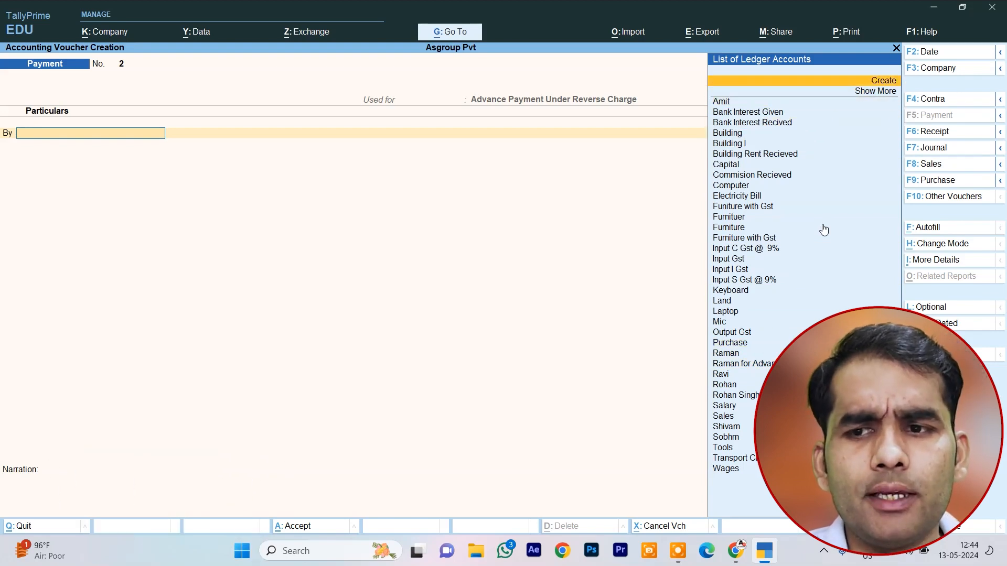
key(Return)
text(Rohan)
text( Fro)
text( Adv)
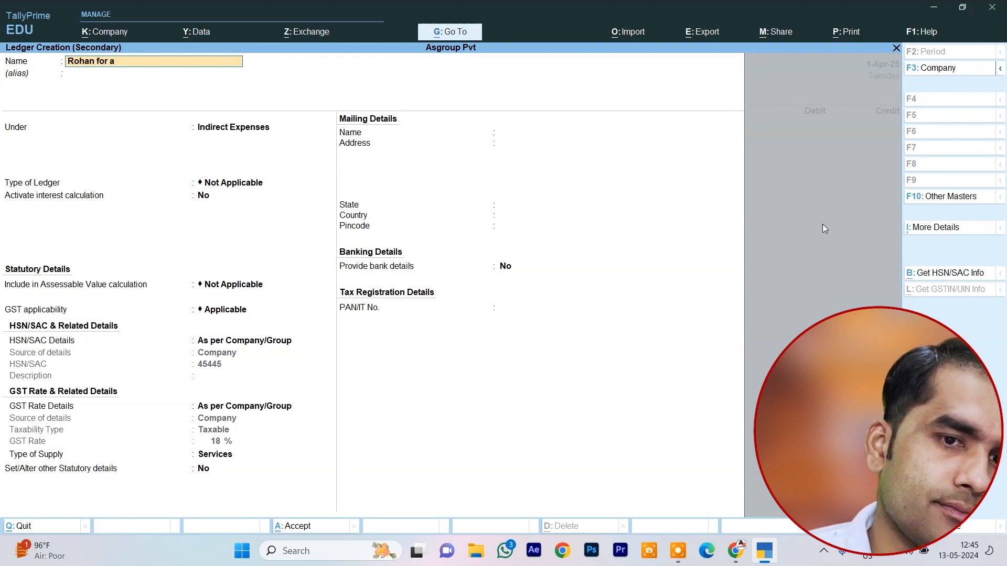
text(ance Payment)
key(Return)
key(Return)
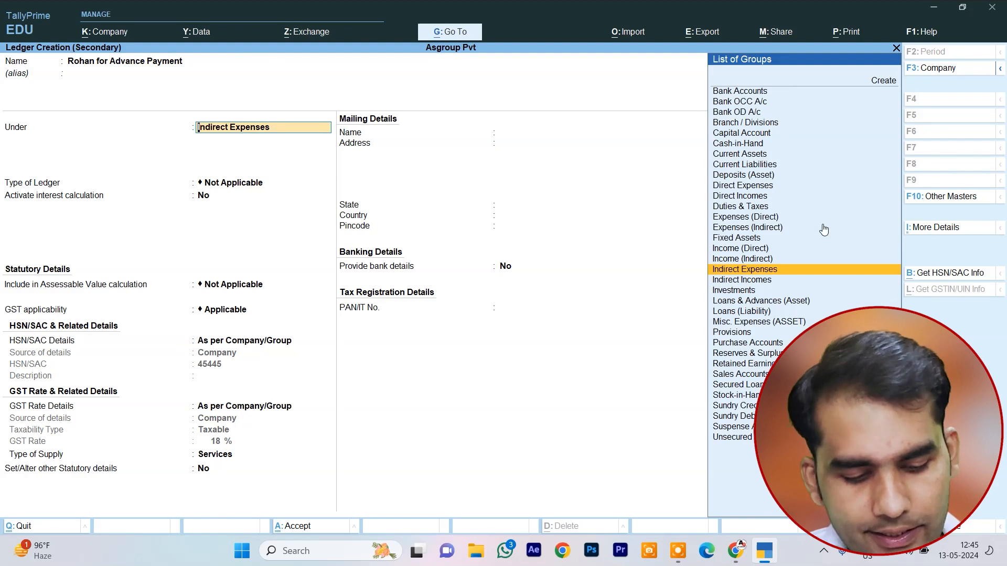
Place the new supplier ledger under Sundry Creditors and save it with the remaining default details
text(S)
key(Down)
key(Down)
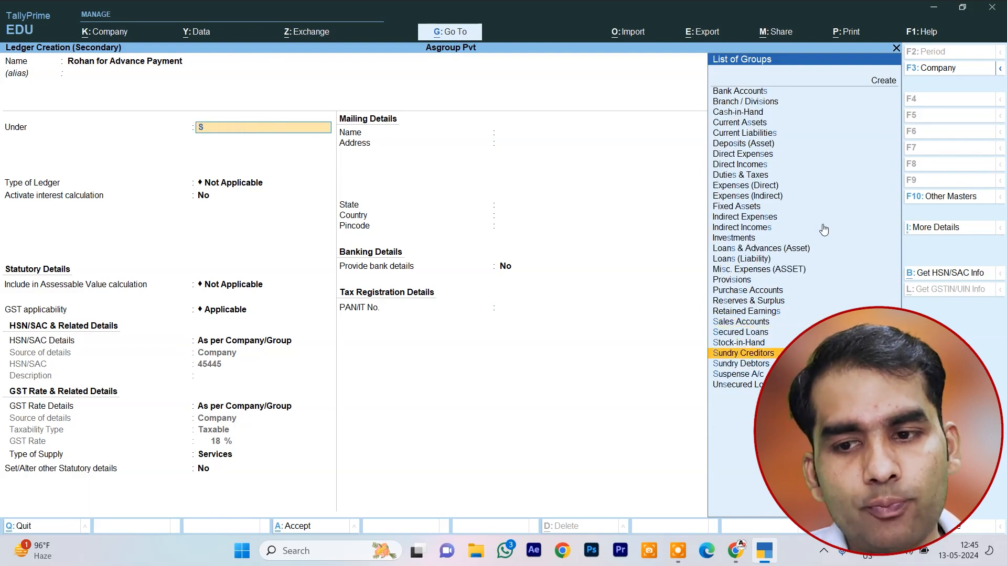
key(Return)
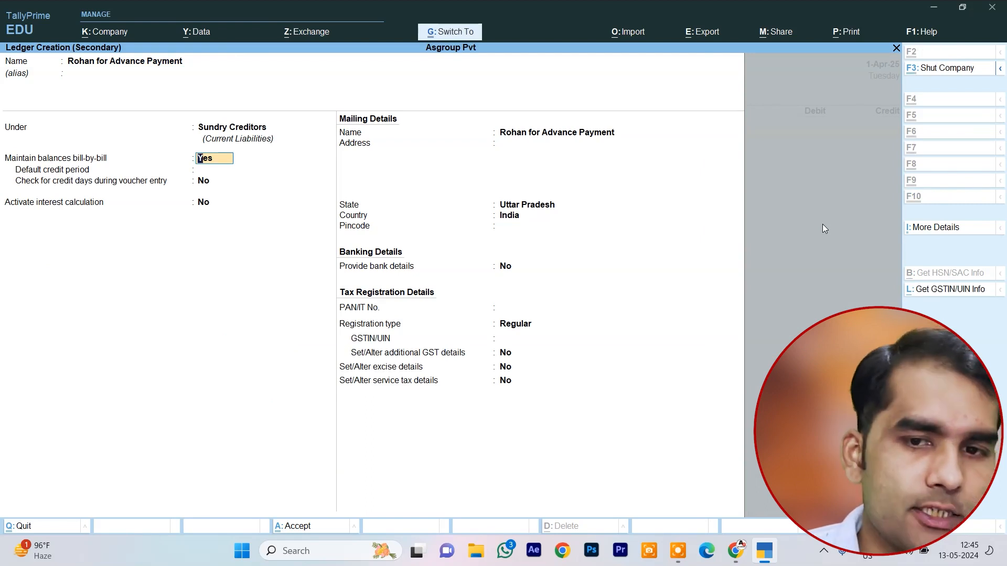
key(ctrl+a)
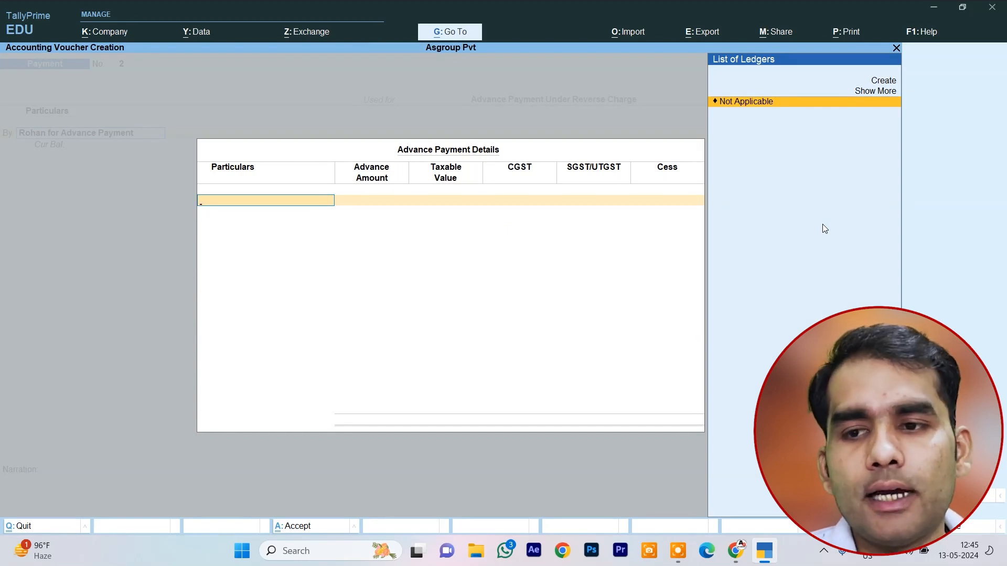
Enter the stock item Samsung Galaxy F62 with an advance amount of 50,000 in the advance payment details
click(865, 92)
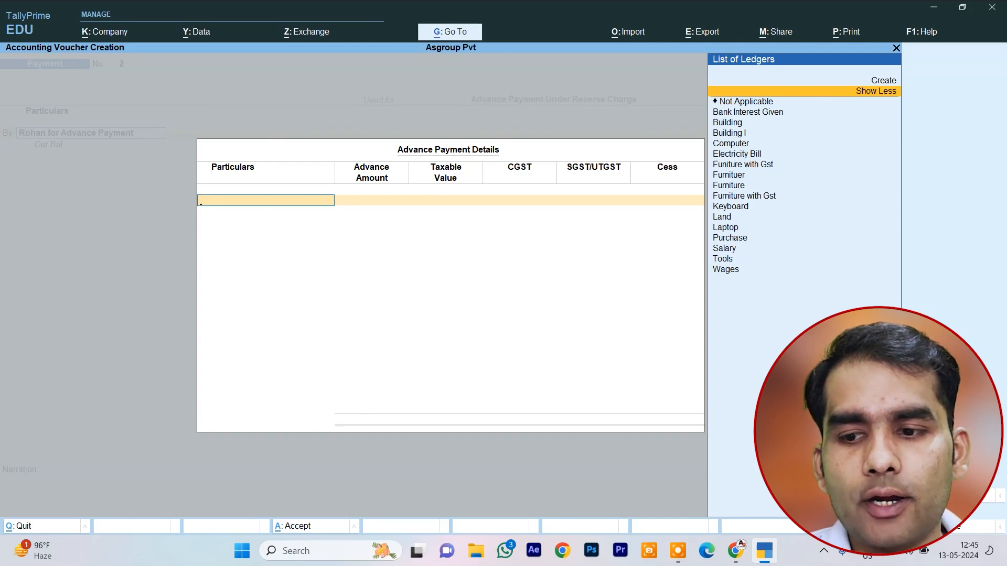
key(BackSpace)
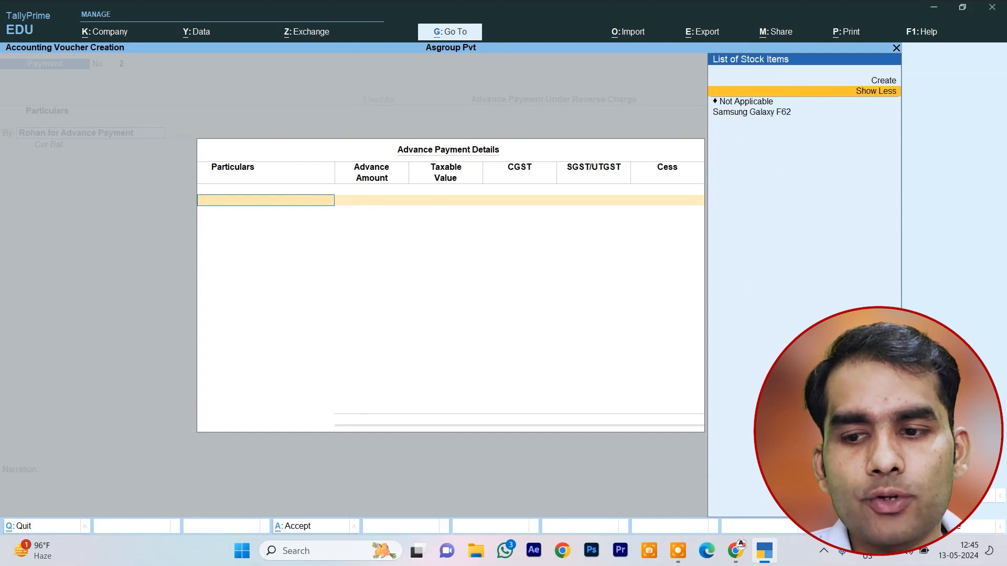
click(752, 114)
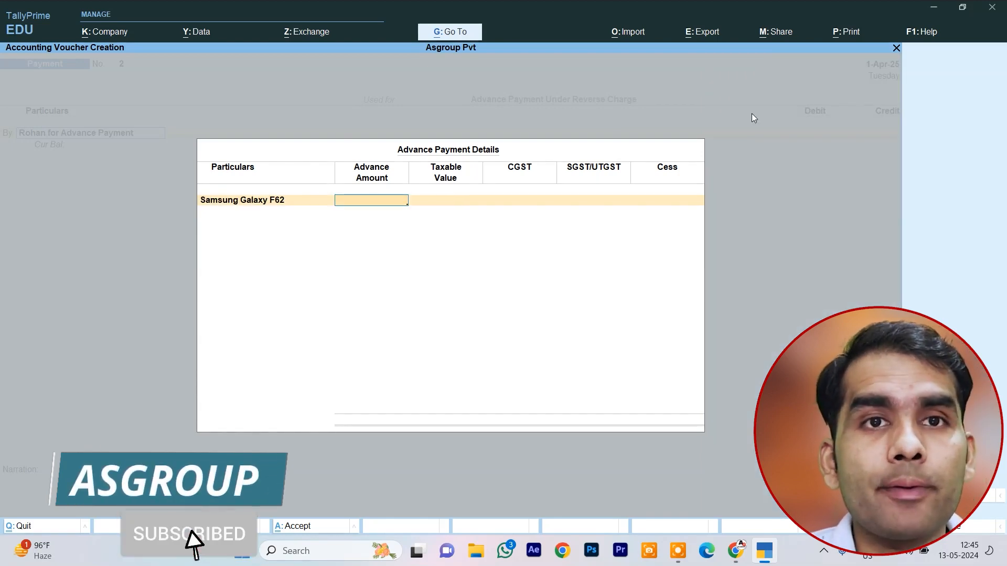
text(50,000)
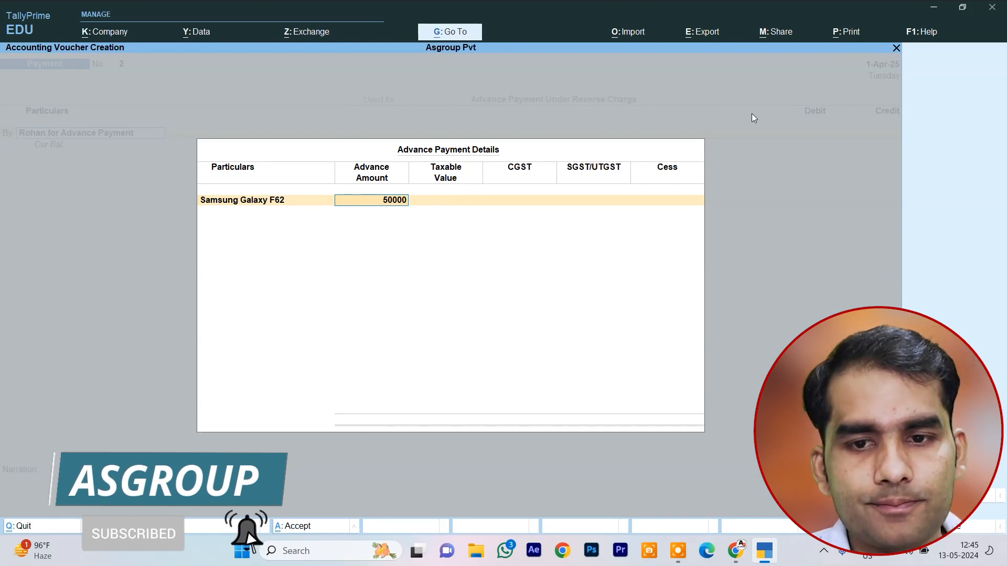
key(Return)
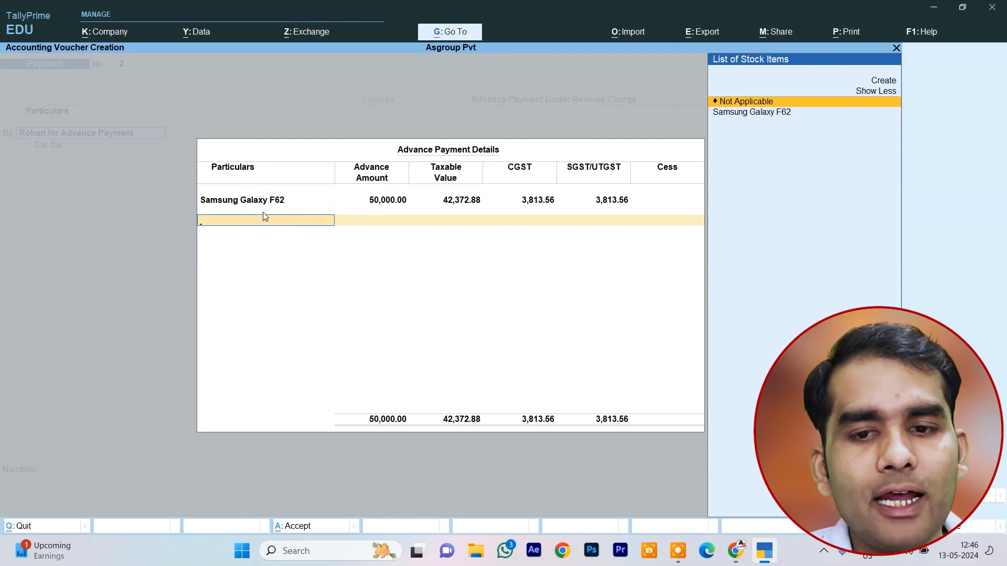
key(Return)
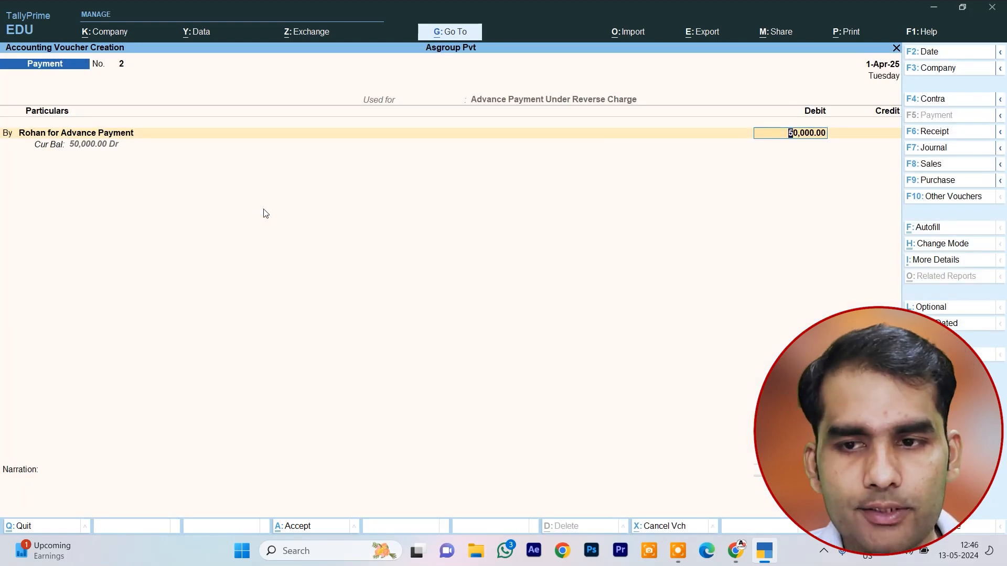
Accept the 50,000 debit and record it in the bill-wise details as an Advance reference
key(Return)
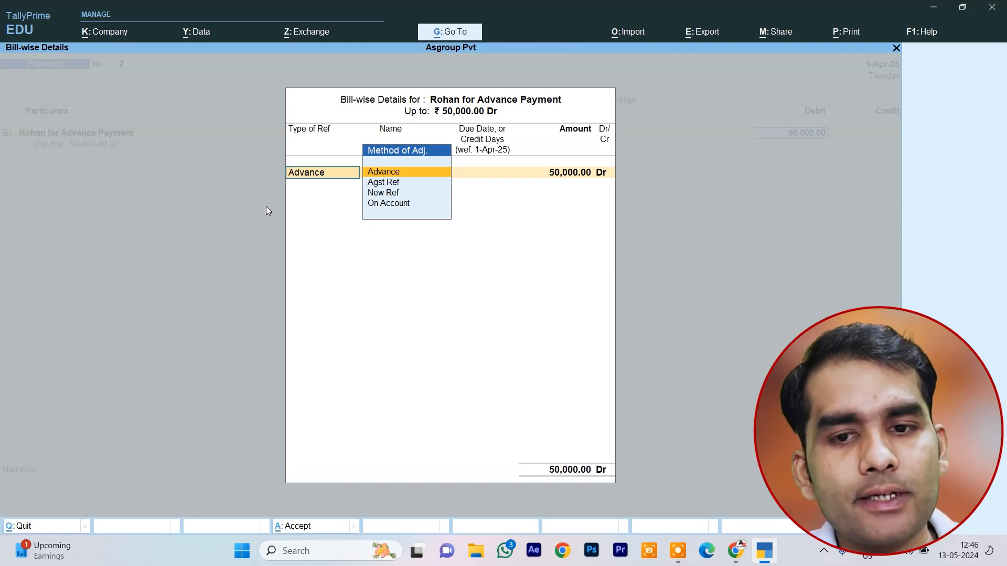
key(Return)
key(Return)
key(Return)
key(Return)
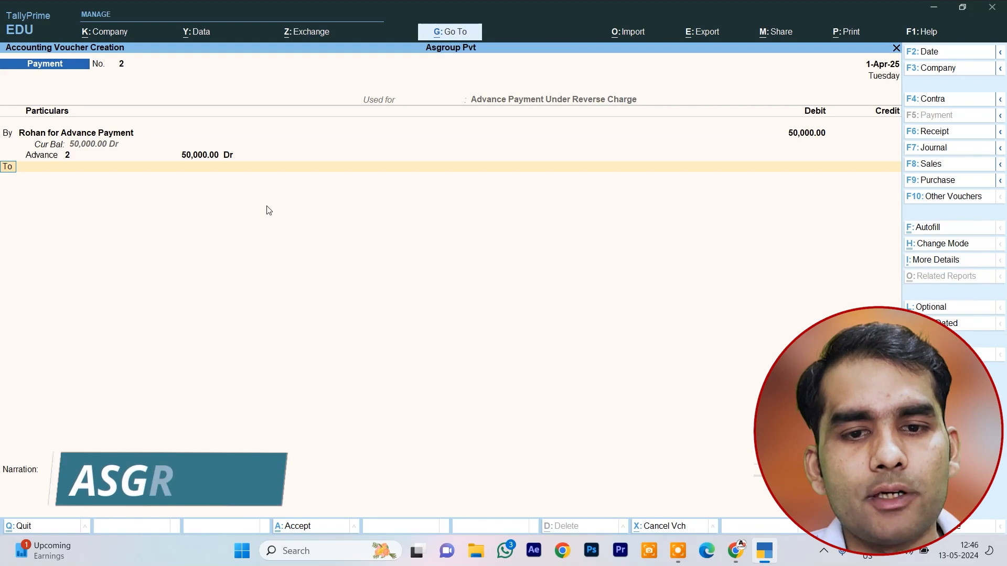
Credit the Sbi ledger with 50,000 and save the payment voucher
key(Return)
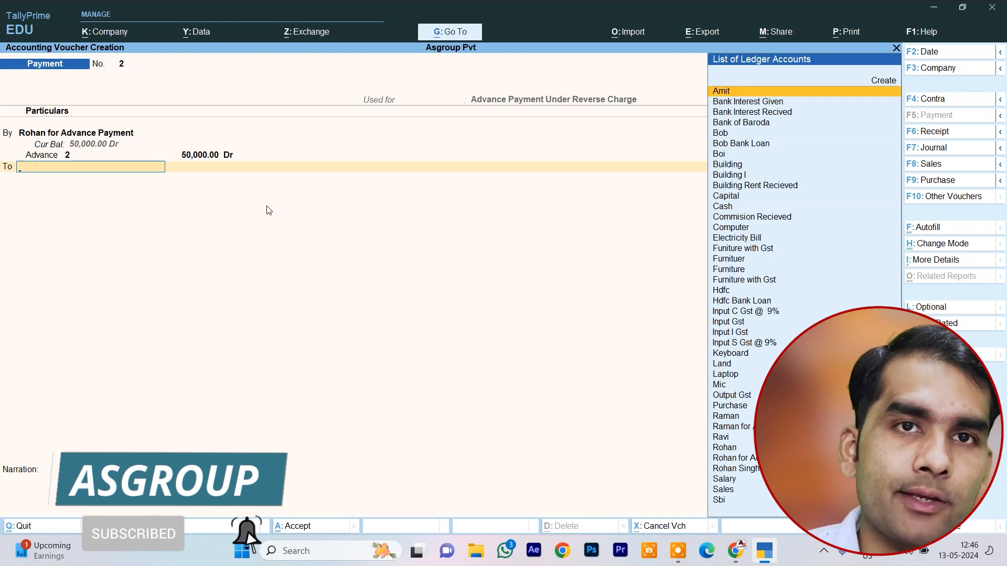
text(S)
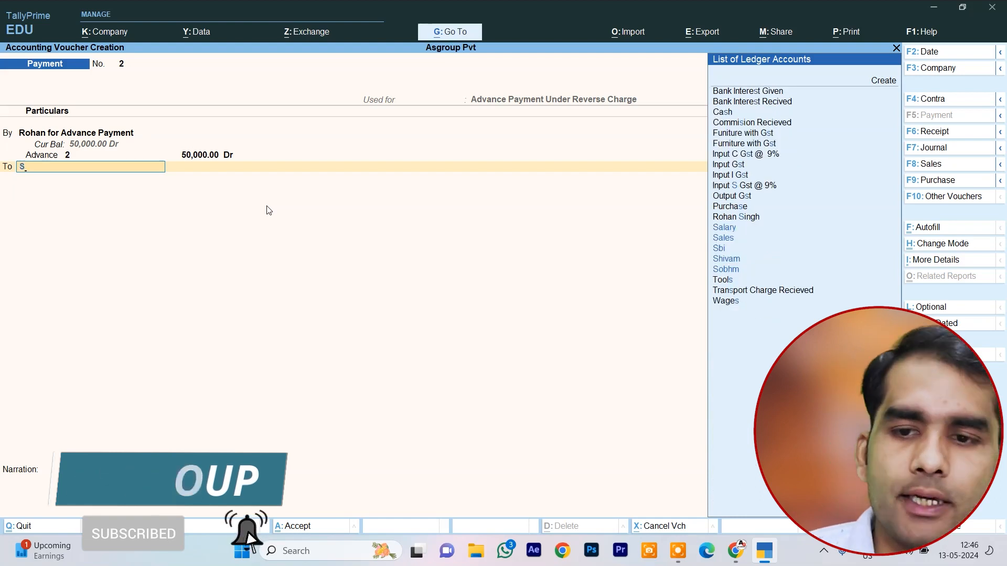
key(Down)
key(Down)
key(Return)
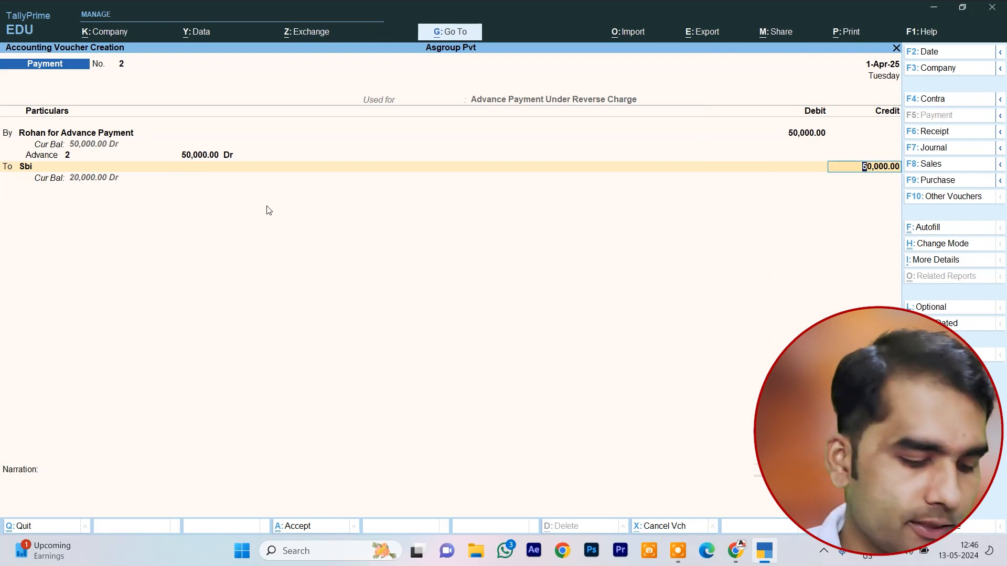
key(ctrl+a)
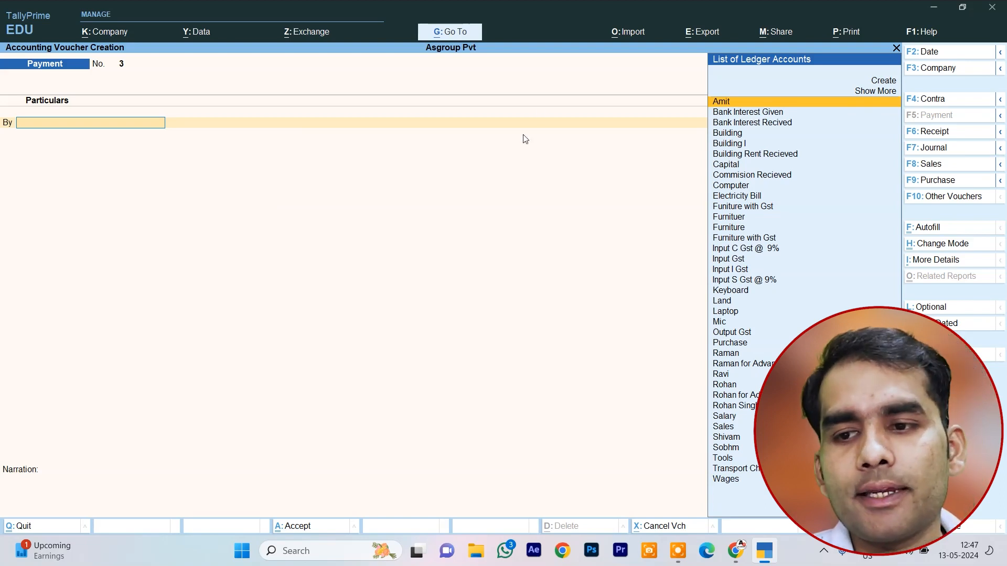
Start a purchase voucher with supplier invoice number 103 dated 1-Apr-25
click(925, 181)
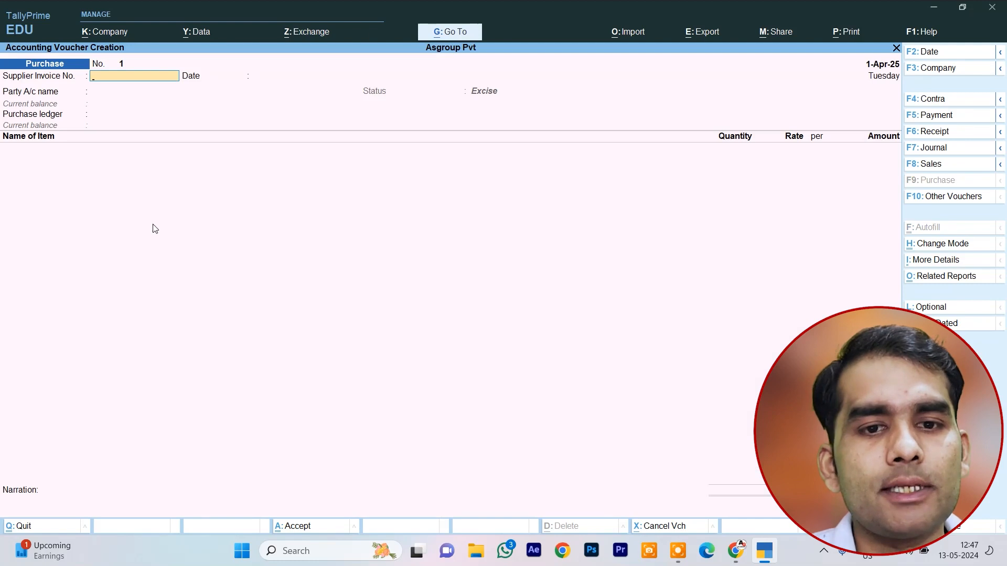
text(103)
key(Return)
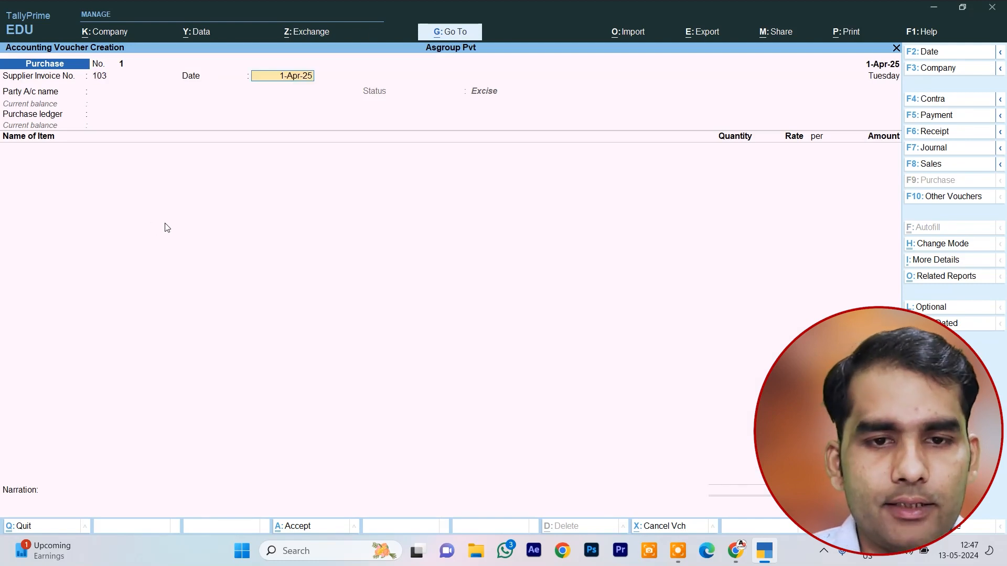
key(Return)
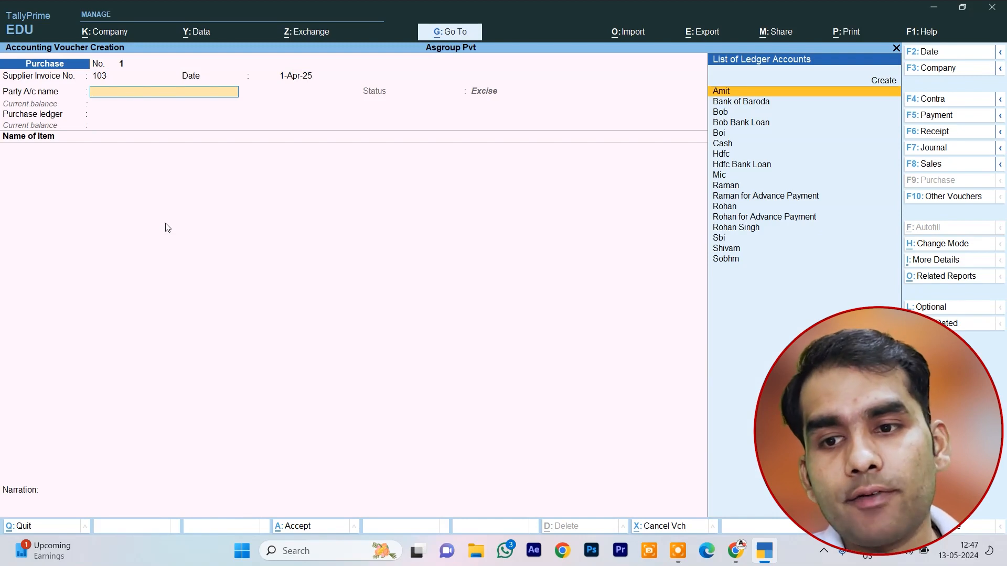
Select the newly created supplier advance payment ledger as the purchase voucher's party account
key(Down)
key(Down)
key(Down)
key(Down)
key(Down)
key(Down)
key(Down)
key(Down)
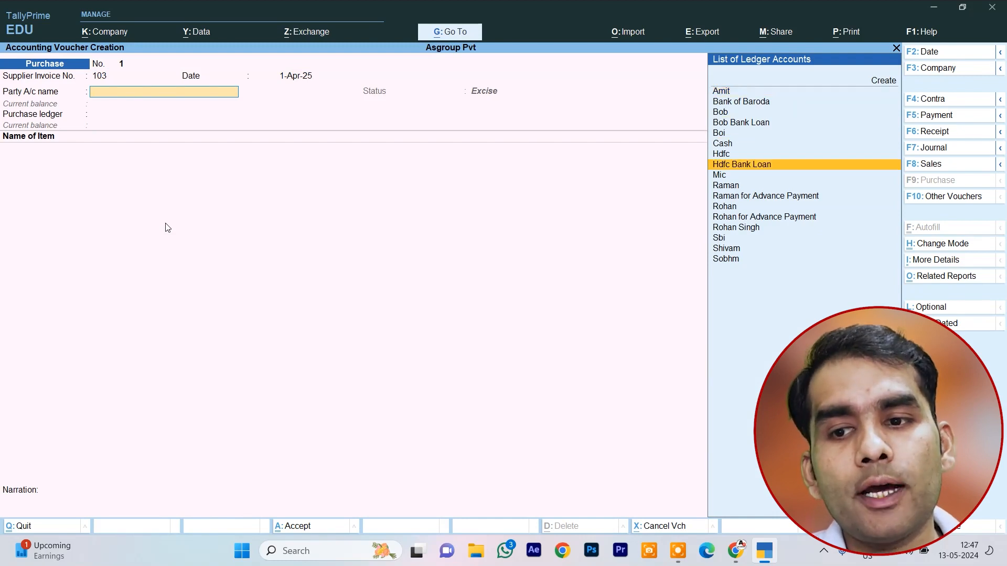
key(Down)
key(Down)
key(Down)
key(Down)
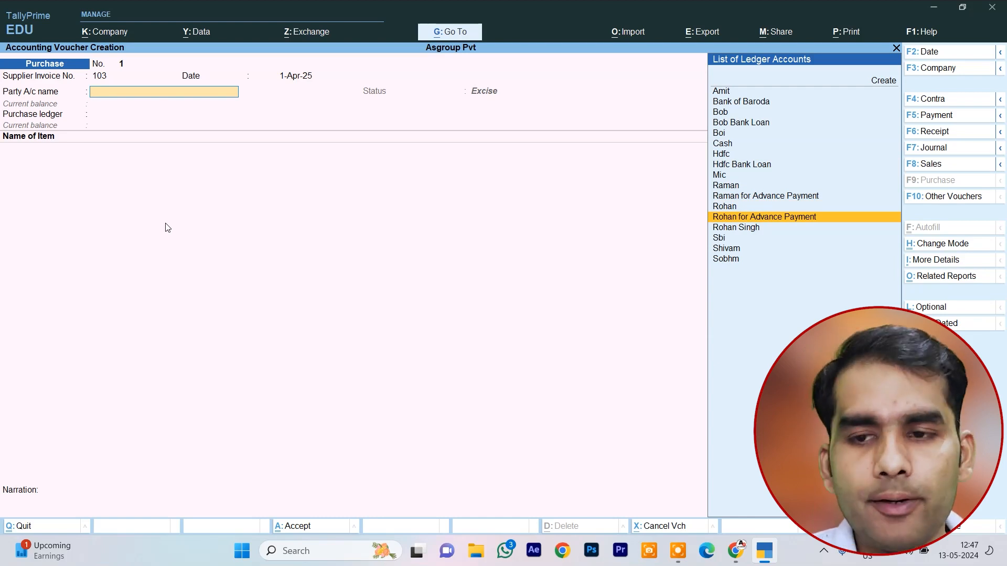
key(Return)
Leave the receipt details blank and accept the default party details with Nature of Purchase set to Not Applicable
key(Return)
key(Return)
key(Return)
key(Return)
key(Return)
key(Return)
key(Return)
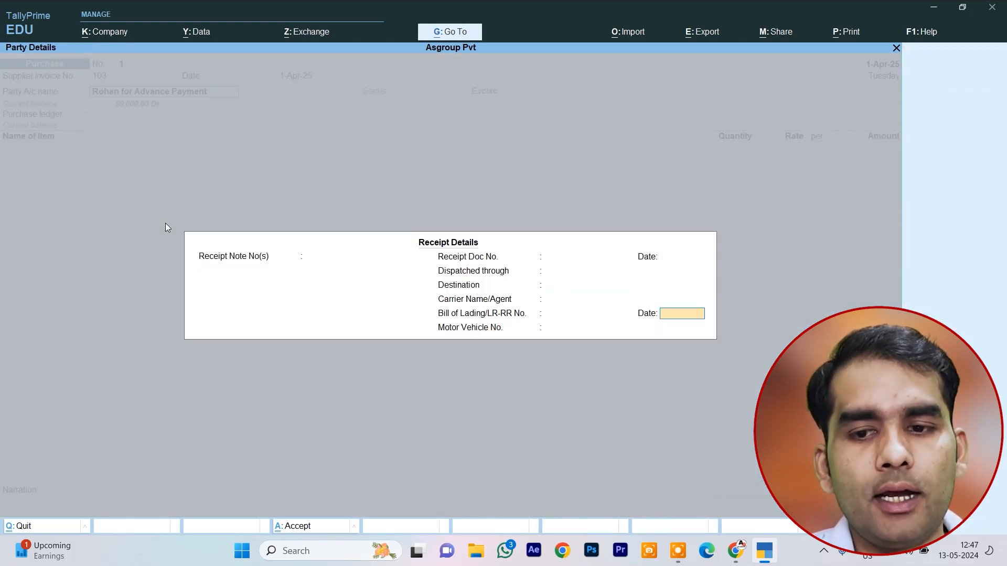
key(Return)
key(Return)
key(Return)
key(Return)
key(Return)
key(Return)
key(Return)
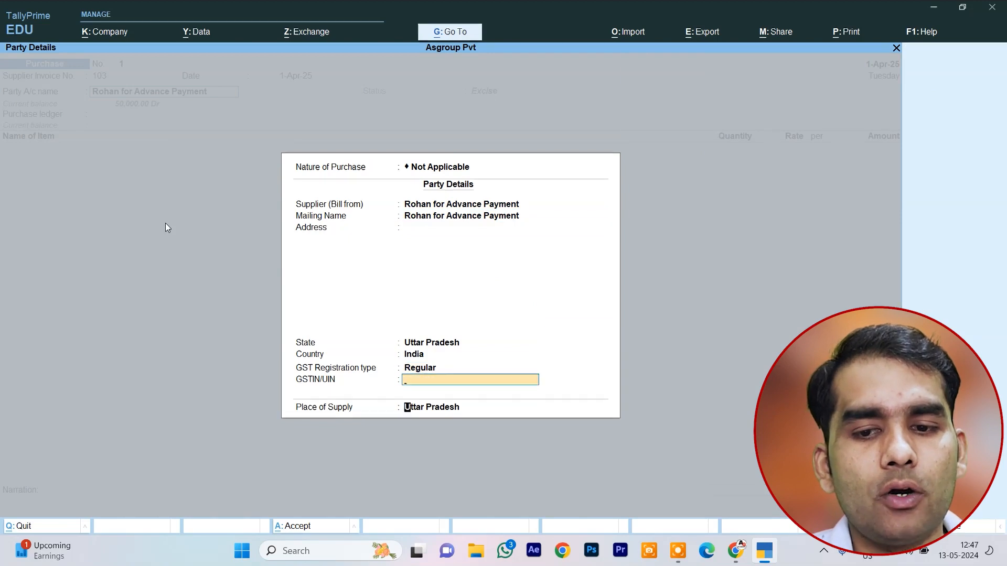
key(Return)
key(Return)
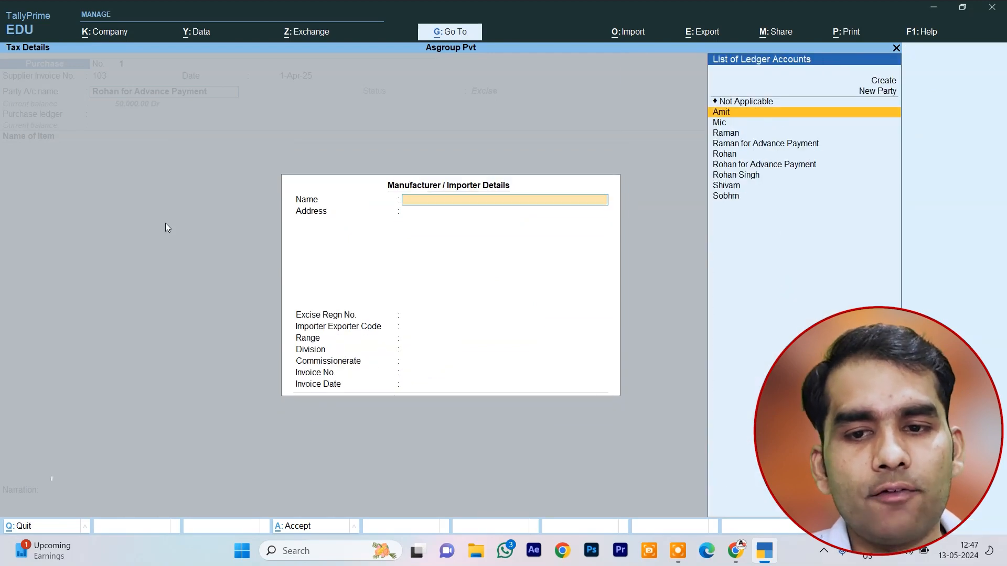
Set the manufacturer/importer name to Not Applicable and accept the remaining tax details without entering anything
key(Down)
key(Down)
key(Down)
key(Down)
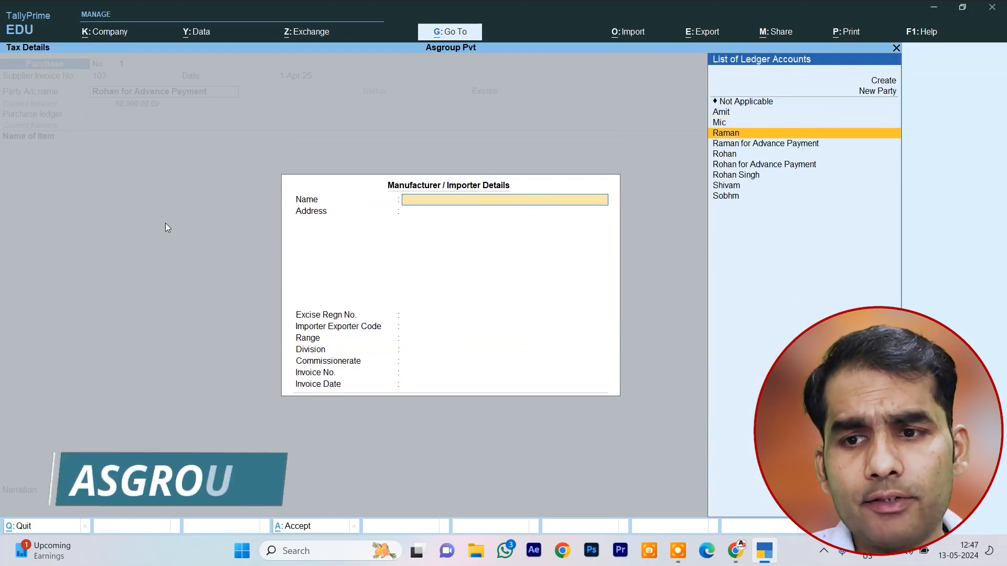
key(Down)
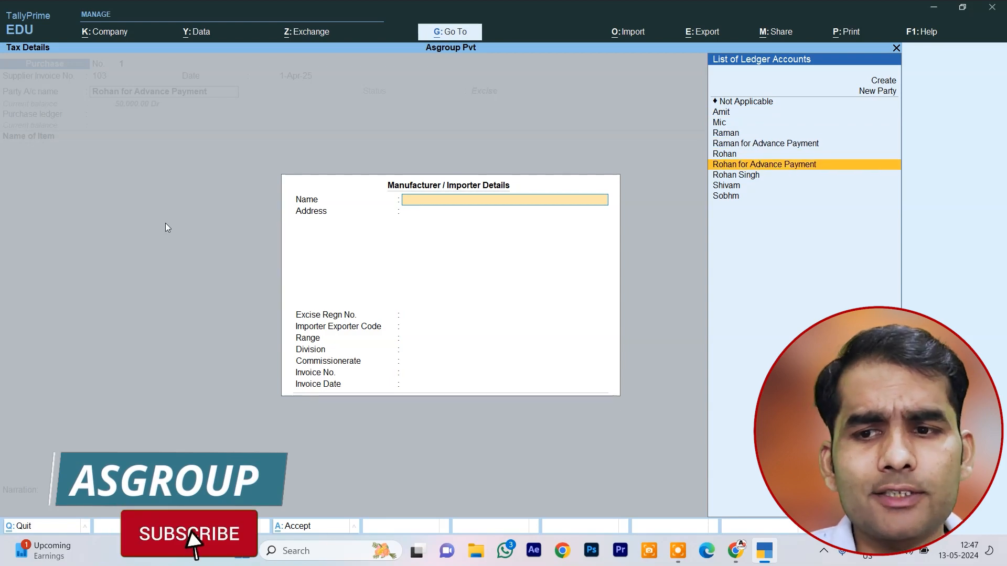
key(Up)
key(Up)
key(Up)
key(Up)
key(Up)
key(Up)
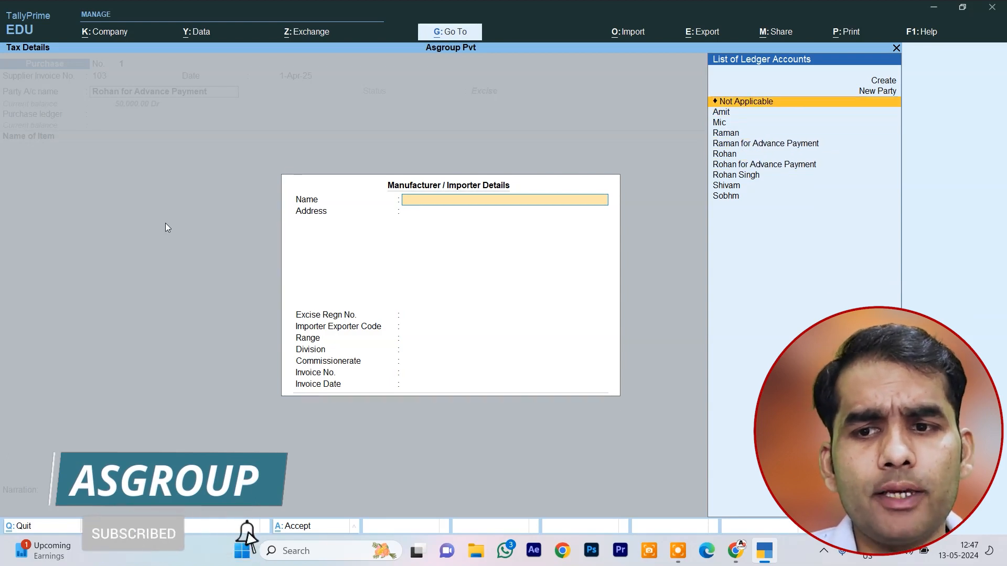
key(Return)
key(Return)
key(Return)
key(Return)
key(Return)
key(Return)
key(Return)
key(Return)
key(Return)
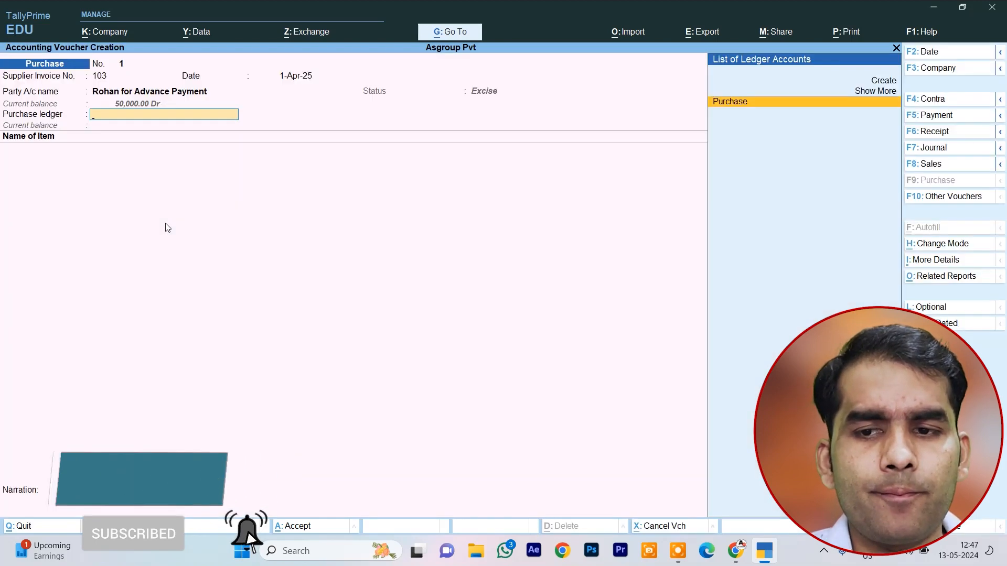
Choose Purchase as the purchase ledger and add 2 pcs of the stock item Samsung Galaxy F62
key(Return)
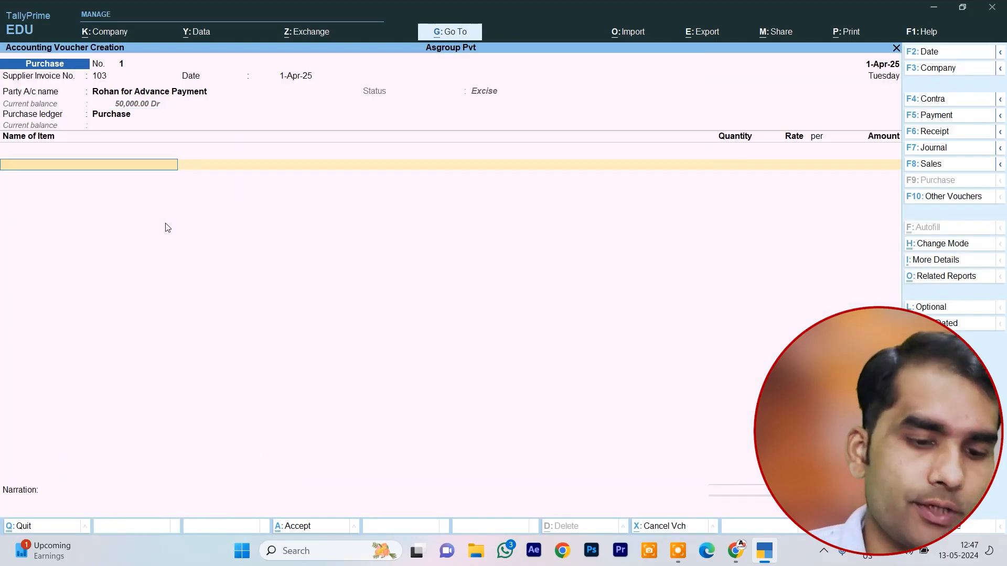
text(G)
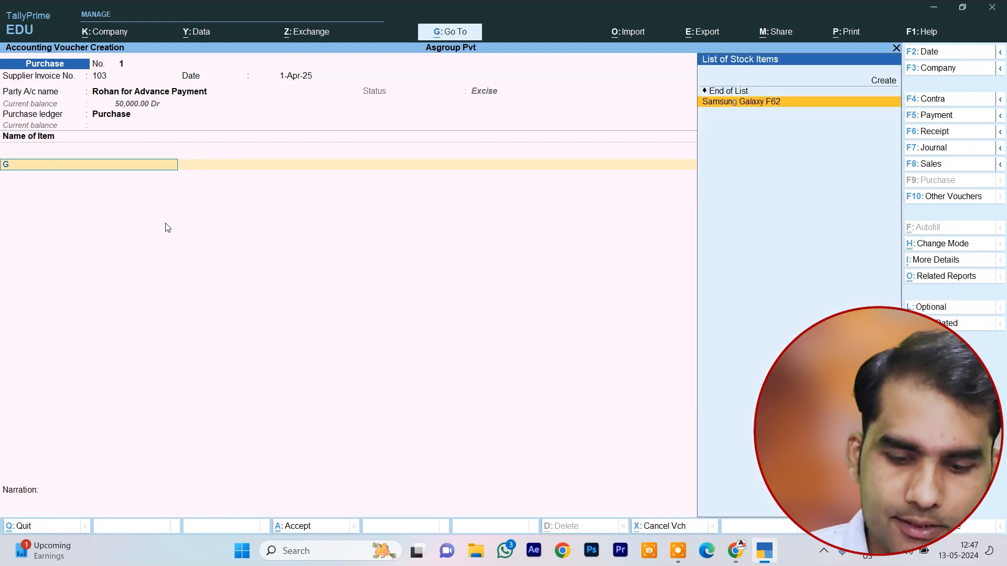
key(Return)
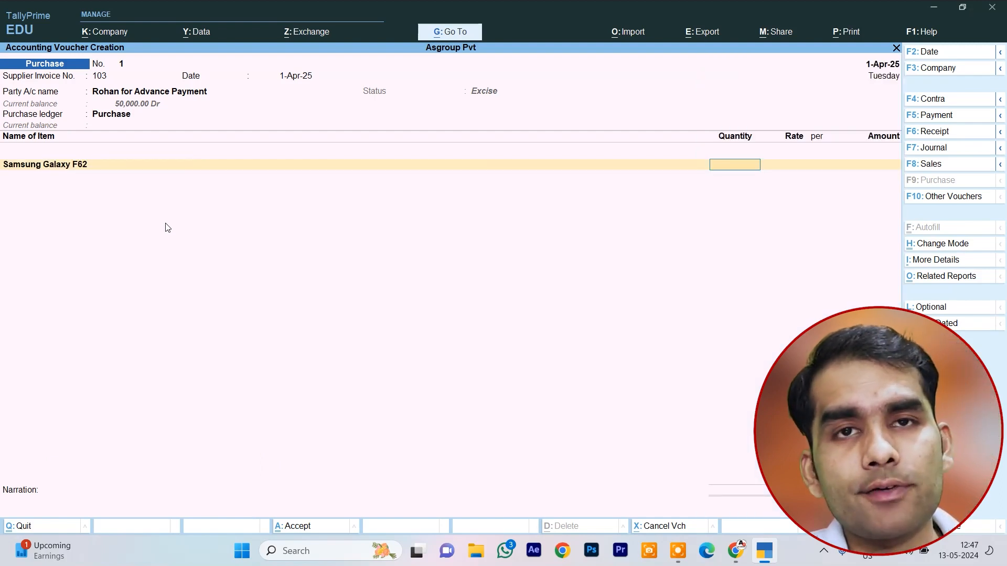
key(Return)
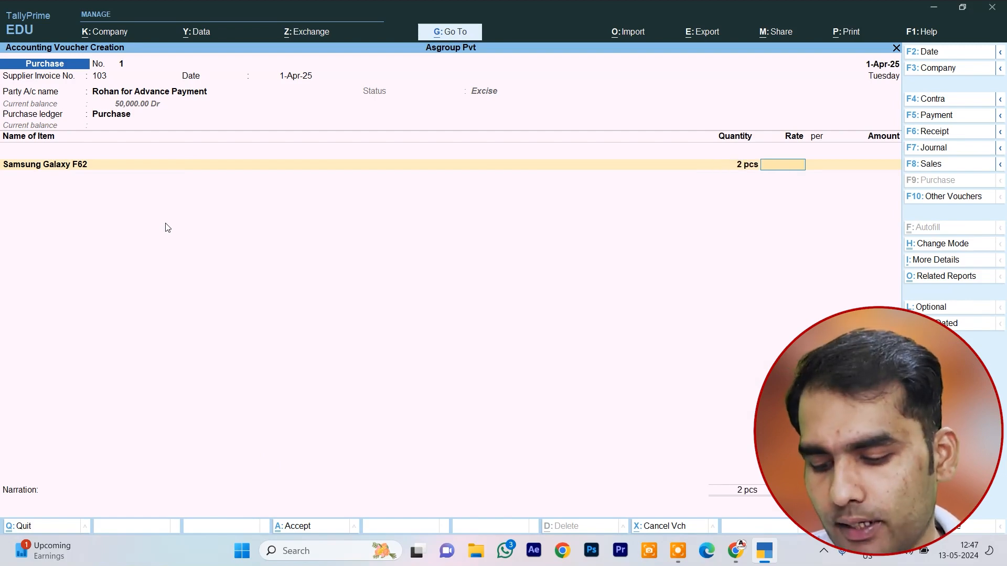
Set the Samsung Galaxy F62 rate to 23,999 per pcs, leave its excise details blank, and end the item list
text(23999)
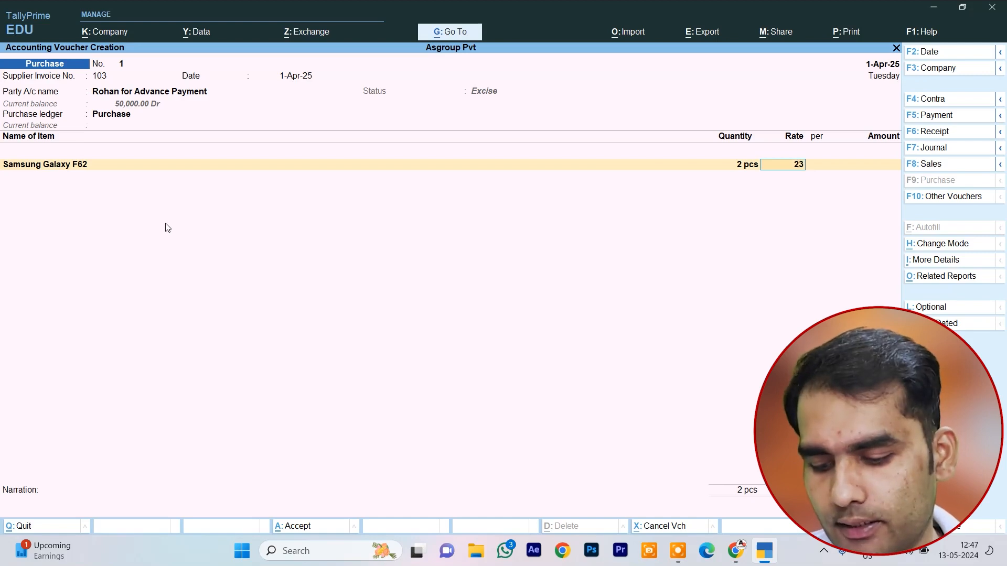
key(Return)
key(Return)
key(Return)
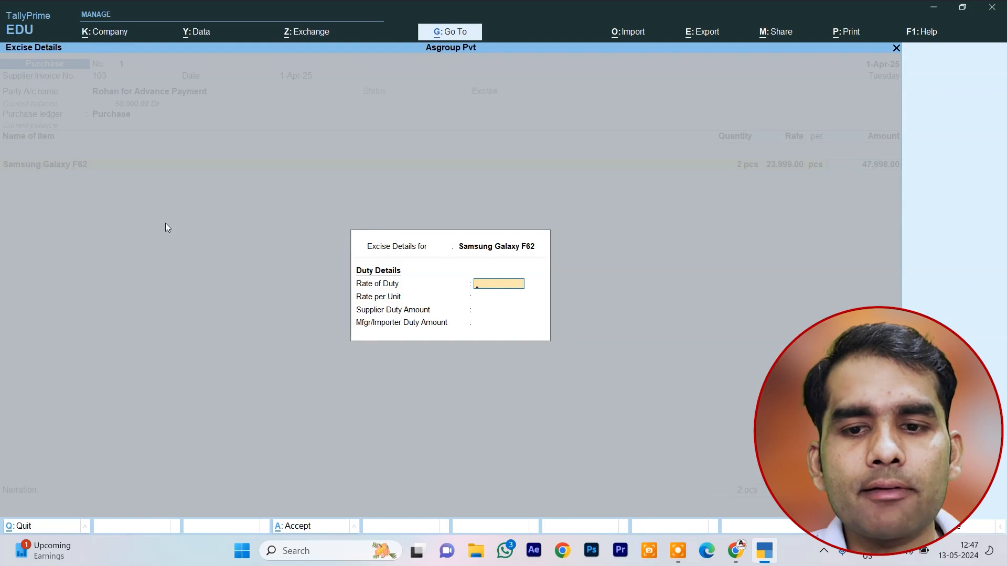
key(Return)
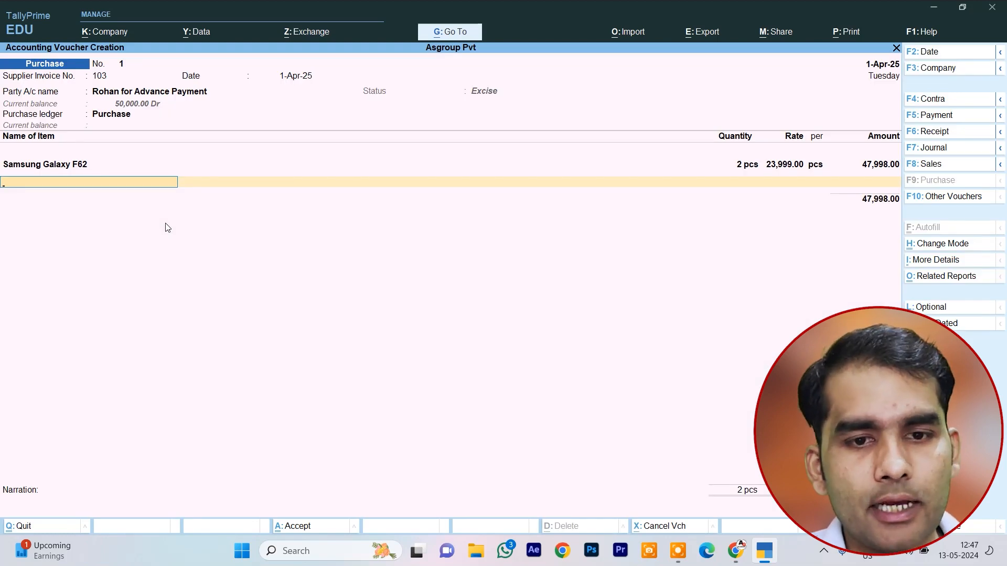
key(Return)
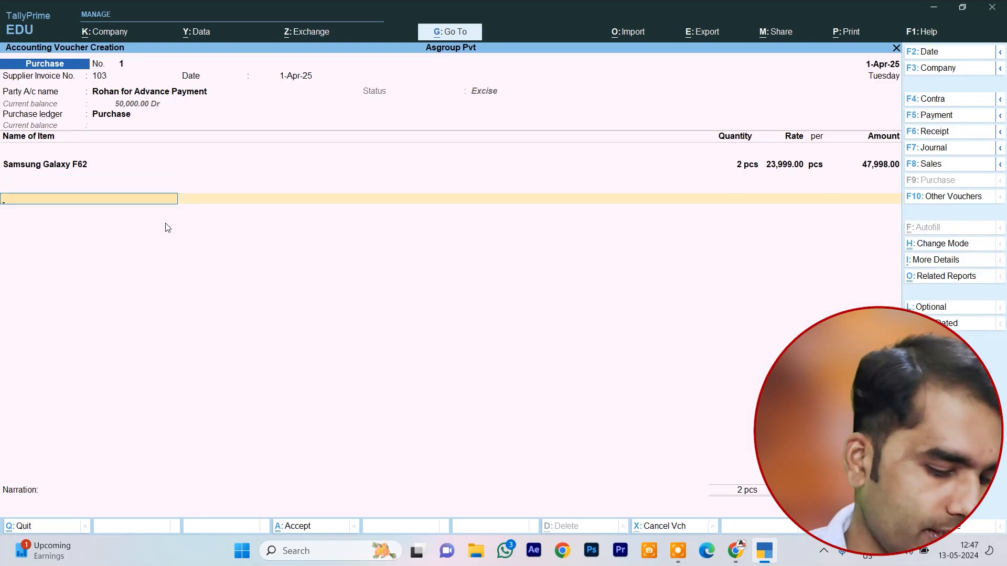
Add the Input C Gst @ 9% ledger to the purchase voucher at its default 9% rate
text(C)
key(Down)
key(Down)
key(Down)
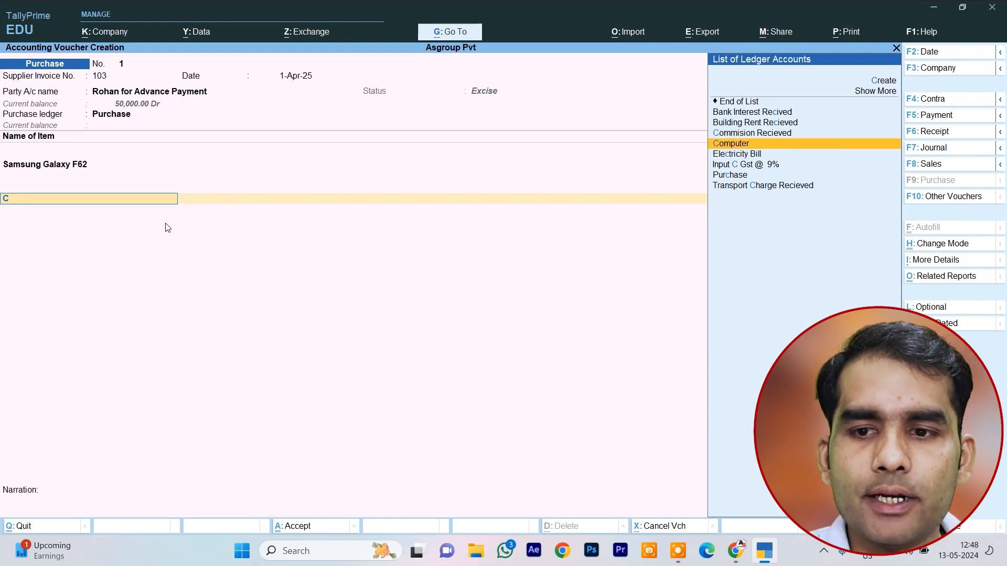
key(Return)
key(Return)
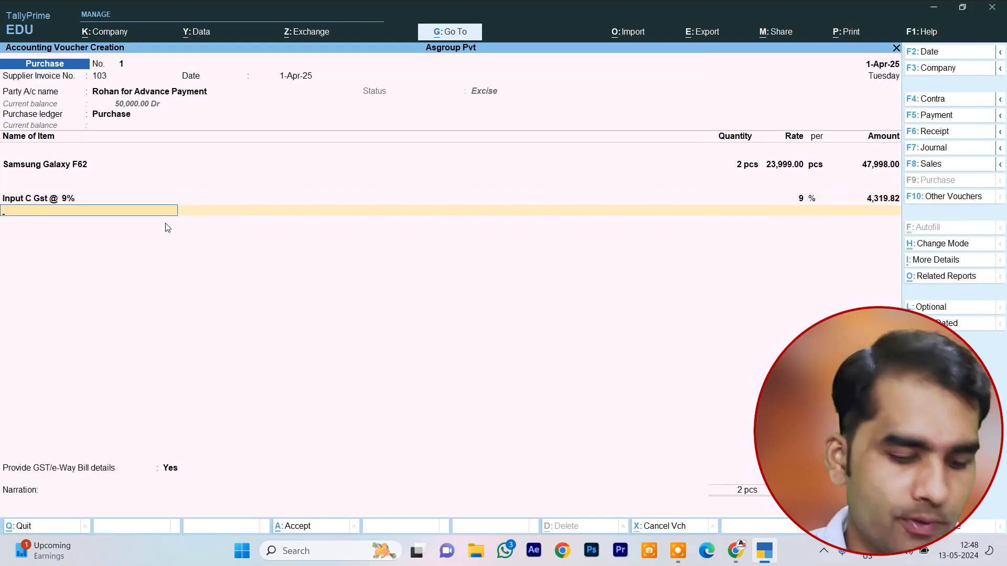
Add the Input S Gst @ 9% ledger below the central tax line of the purchase voucher
text(S)
key(Up)
key(Up)
key(Up)
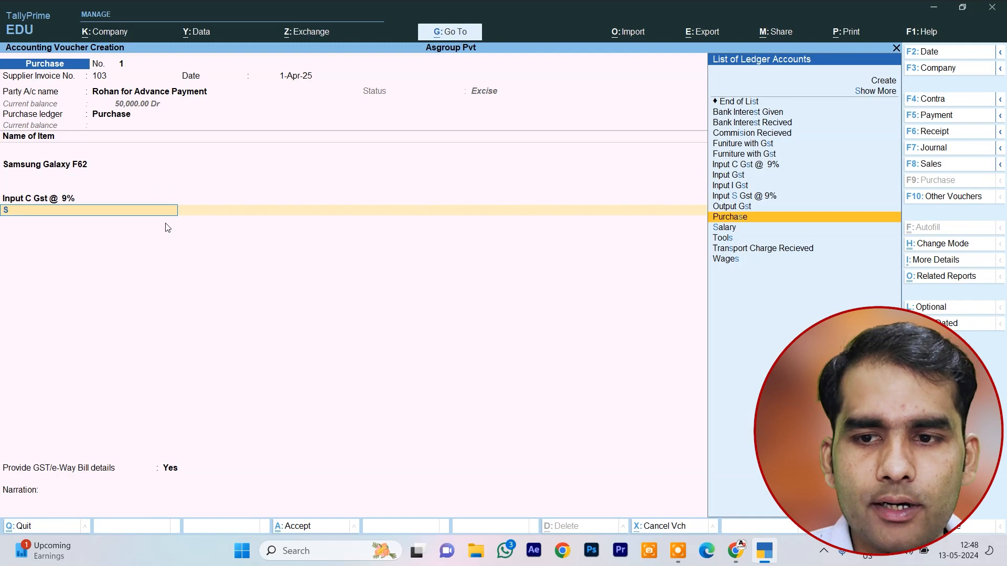
key(Return)
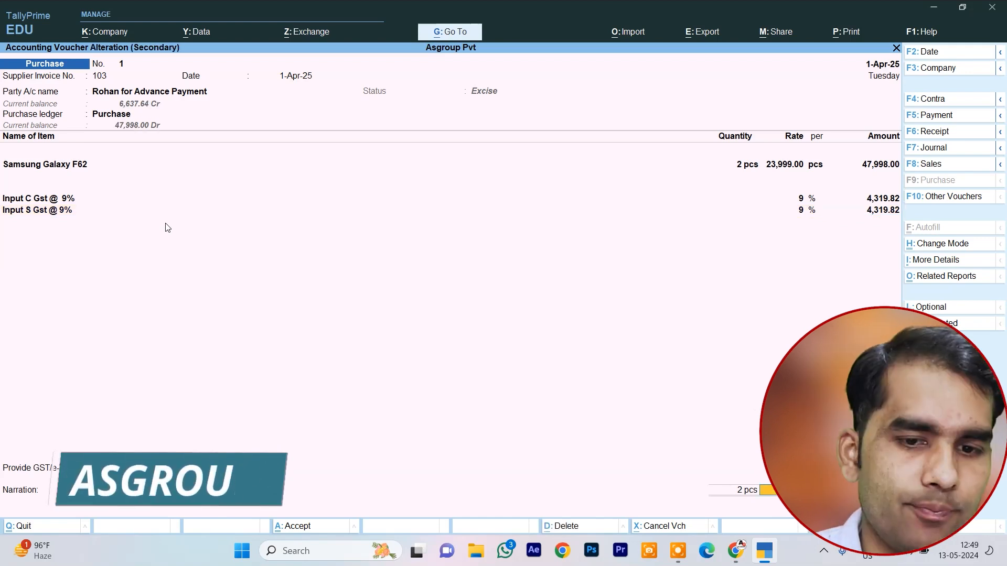
Allocate the full 56,637.64 Cr as Agst Ref to pending bill 2 and save the purchase voucher without a narration
key(Return)
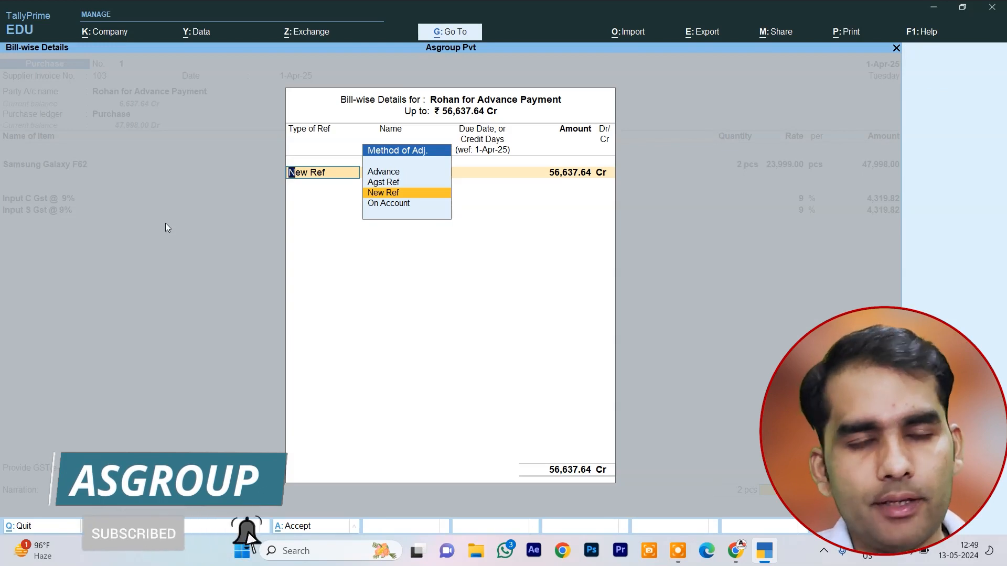
key(Up)
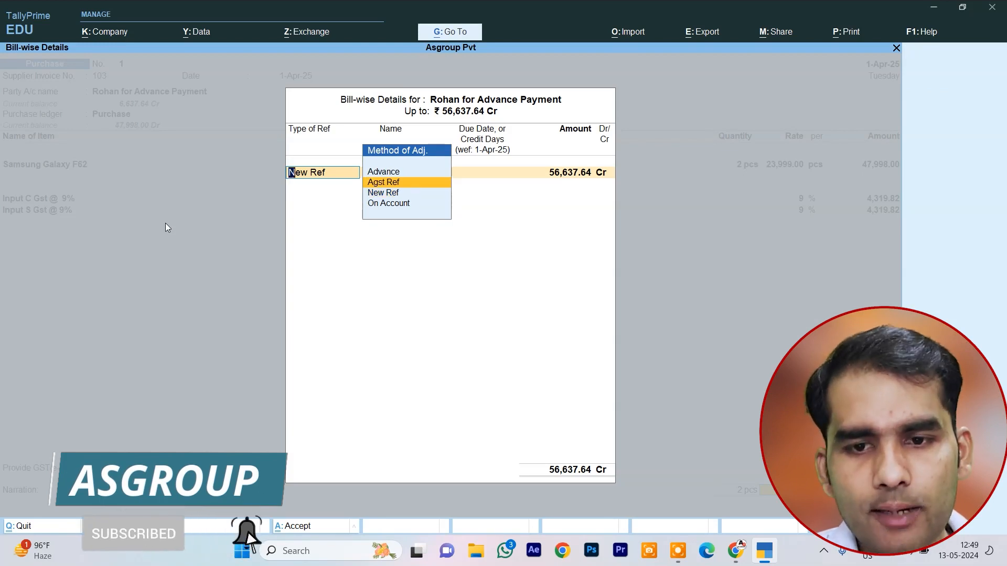
key(Return)
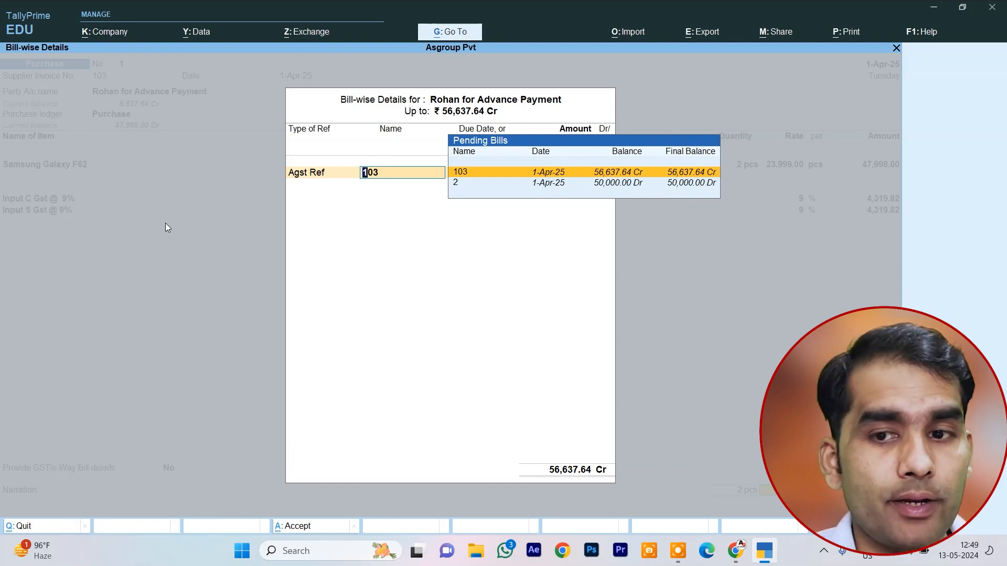
key(Down)
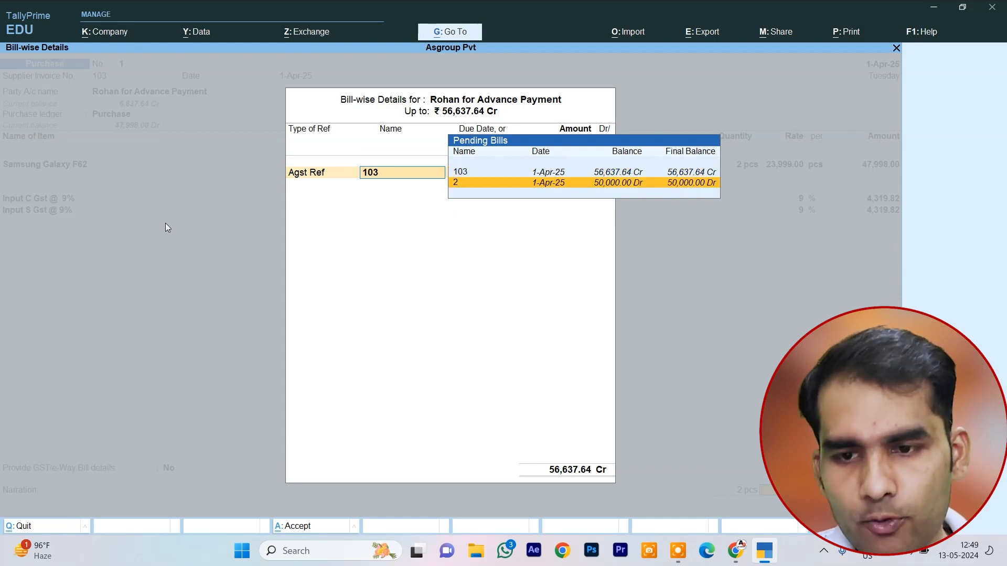
key(Return)
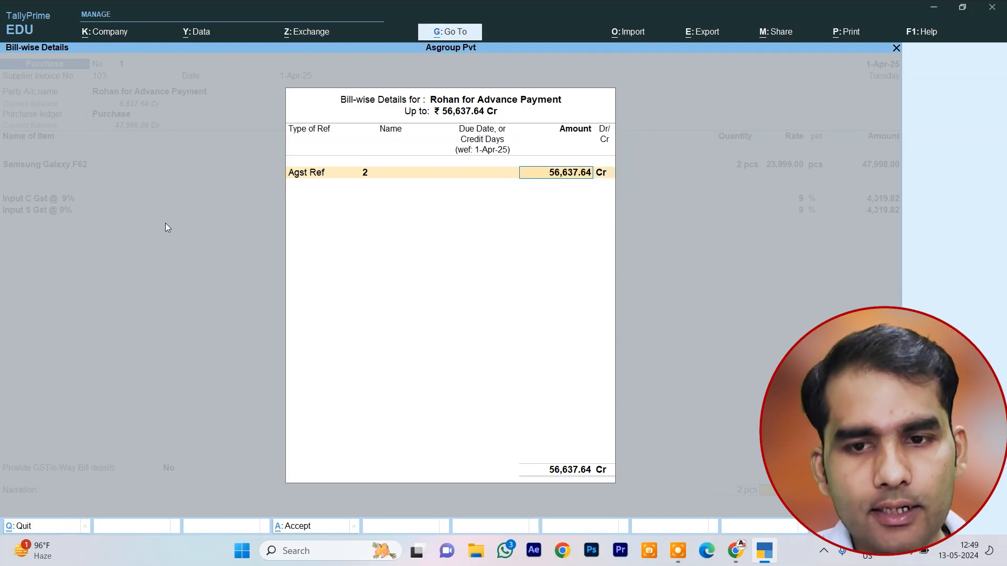
key(Return)
key(Return)
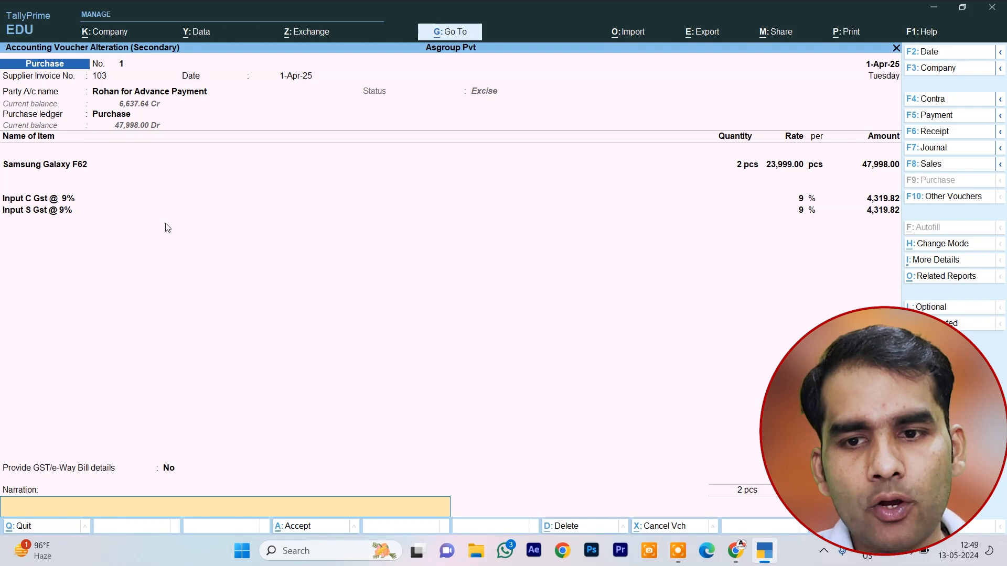
key(ctrl+a)
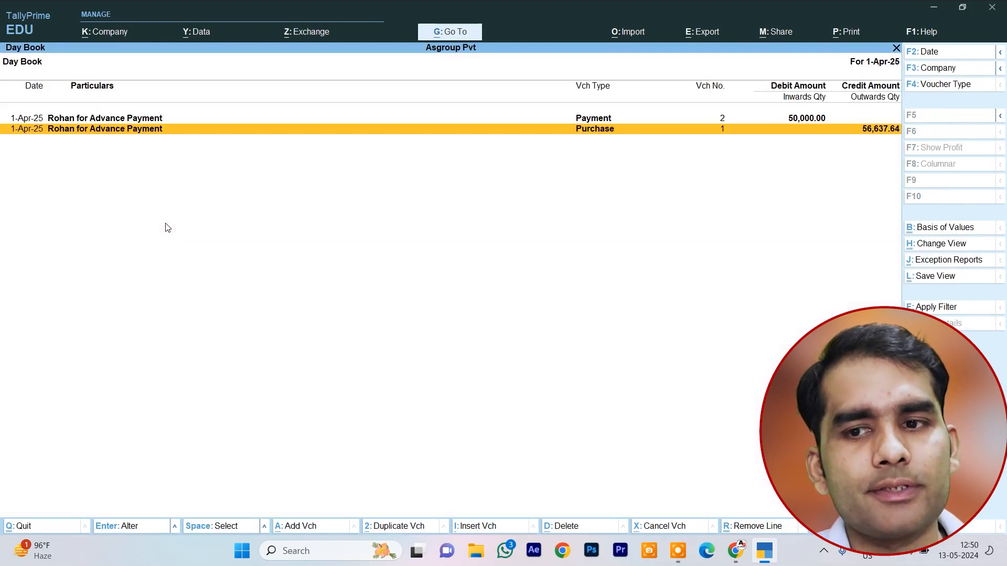
Leave the Day Book and open the Bills Payable report
key(Escape)
key(Escape)
key(Escape)
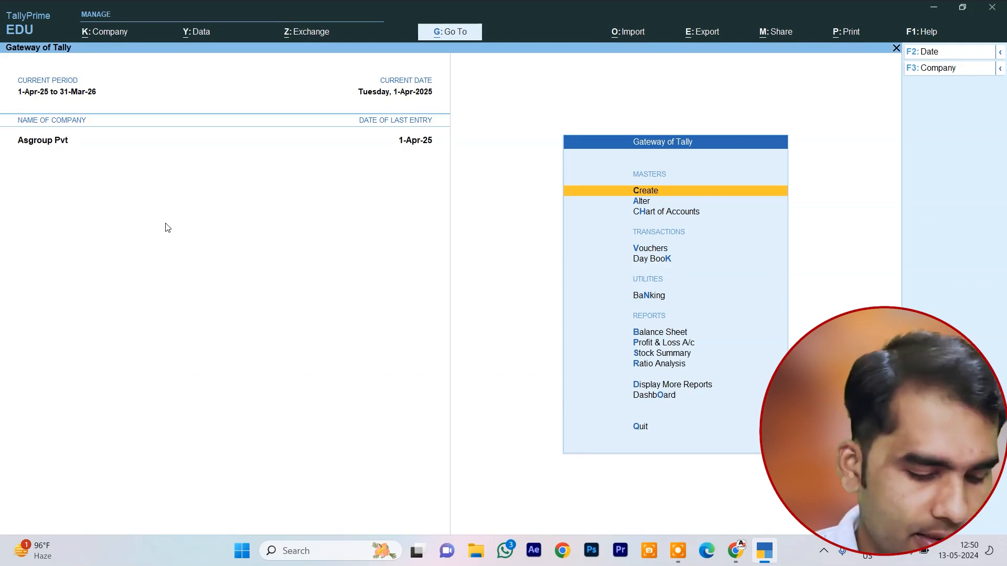
key(alt+g)
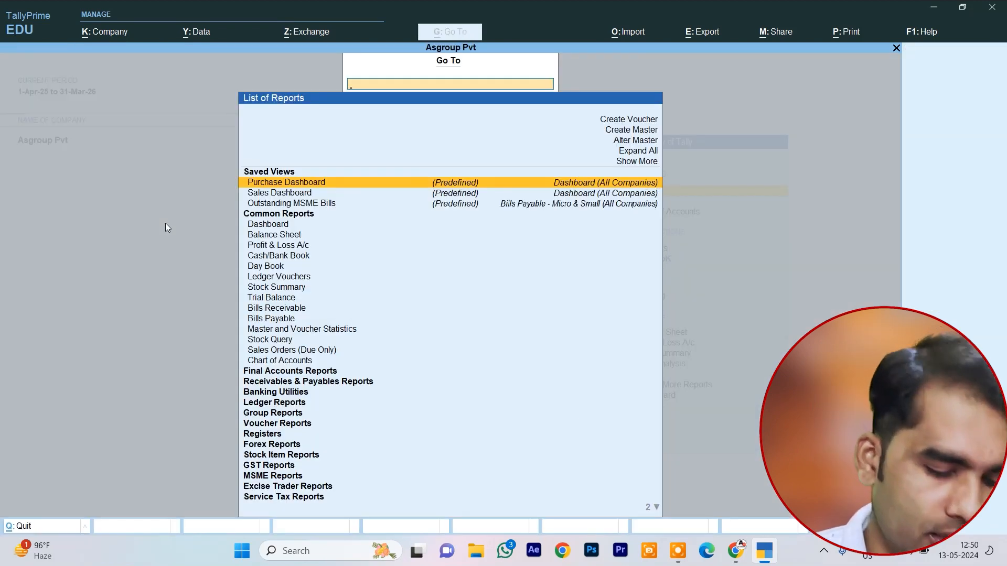
text(Bills)
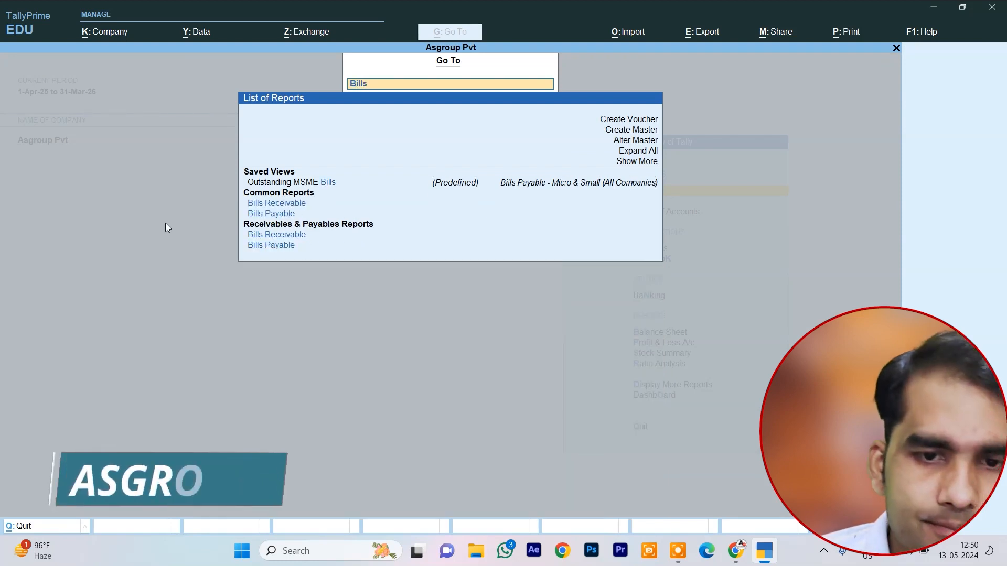
key(Down)
key(Down)
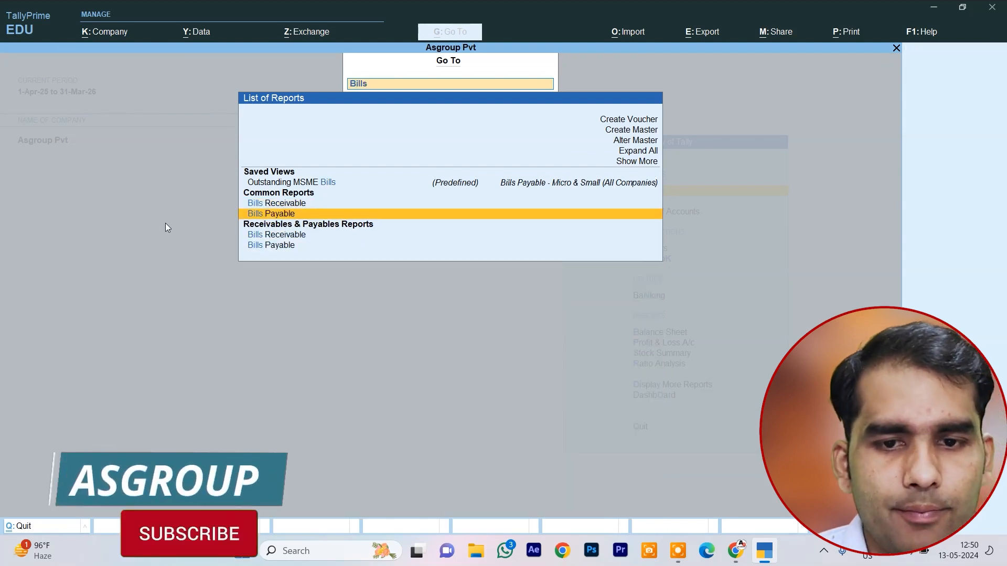
key(Return)
Expand the voucher breakdown of the advance payment supplier's 1-Apr-25 bill and of the other supplier's 1-Apr-23 bill to review their entries
key(Down)
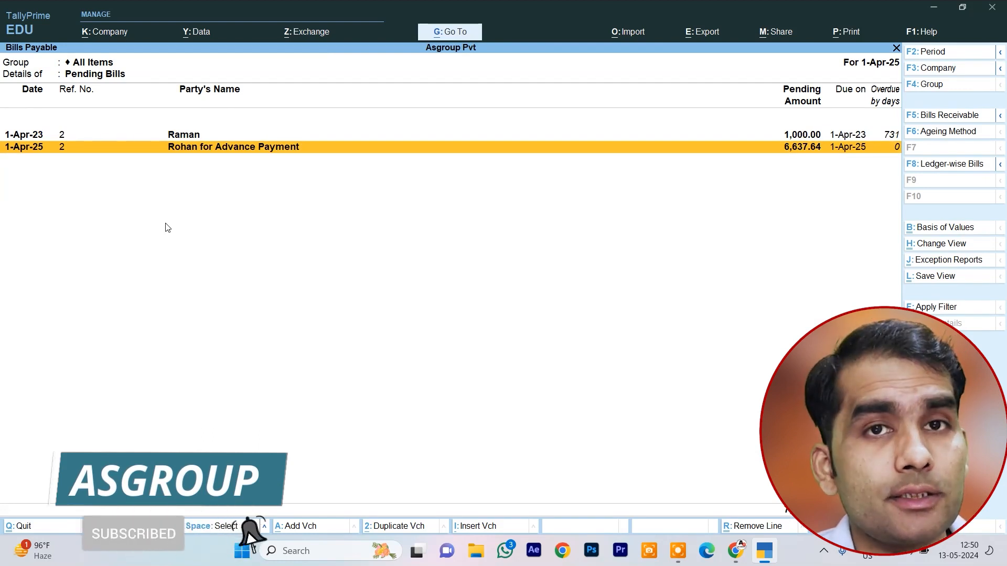
key(shift+Return)
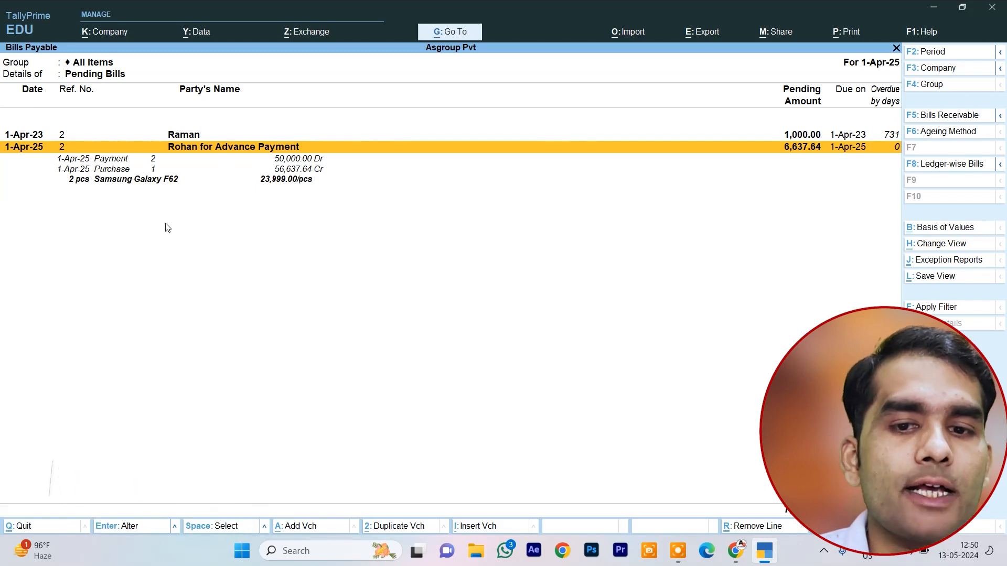
key(Down)
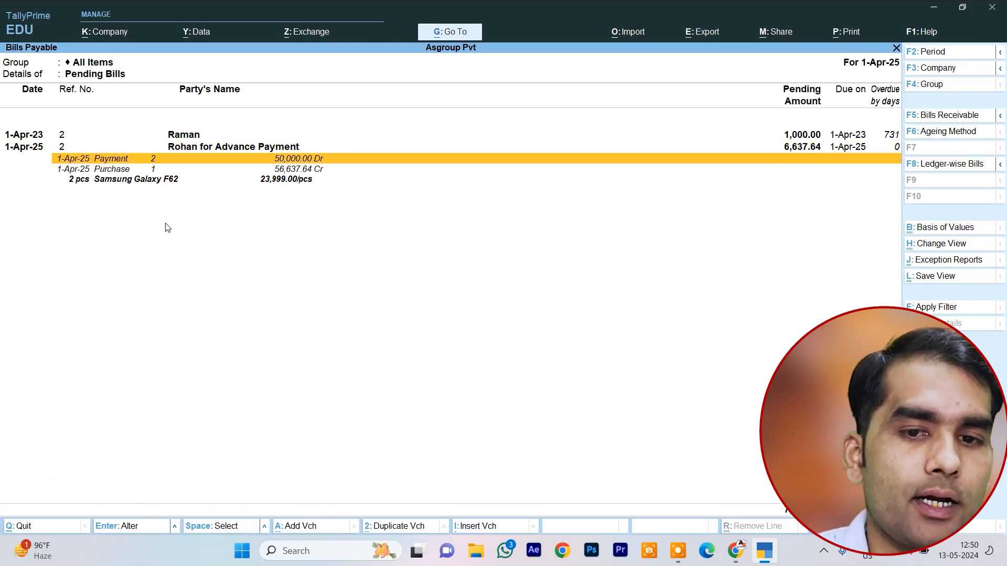
key(Down)
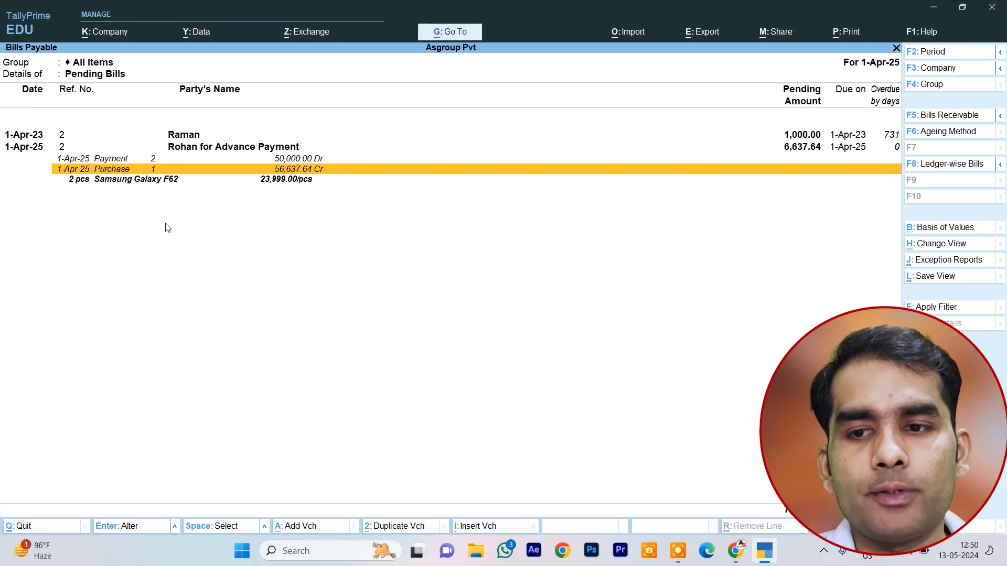
key(Up)
key(Up)
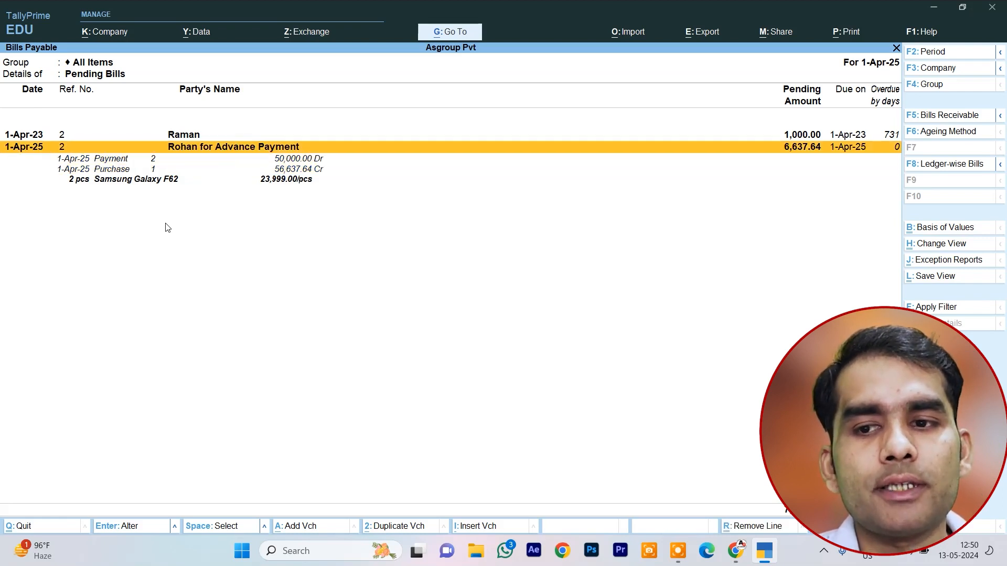
key(Up)
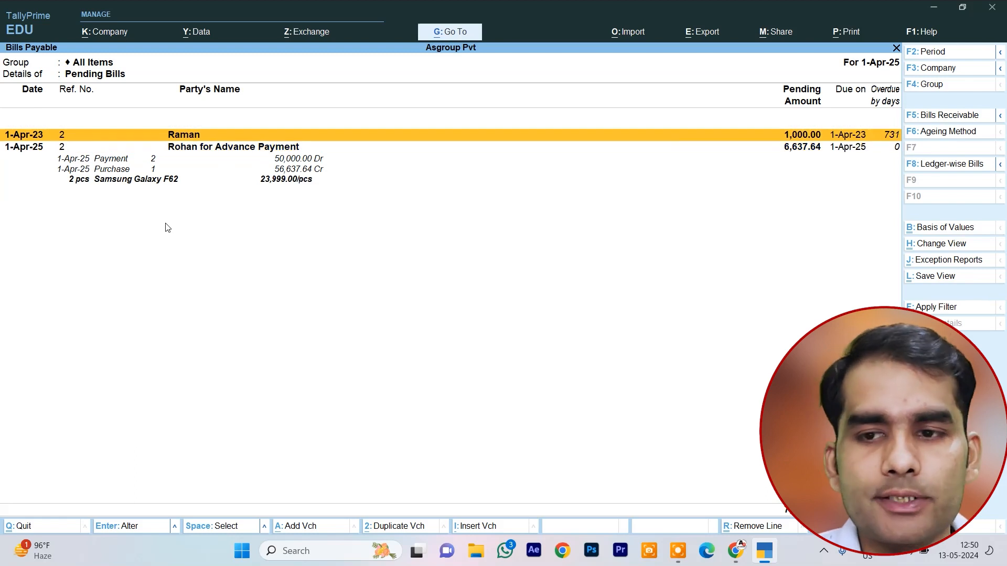
key(shift+Return)
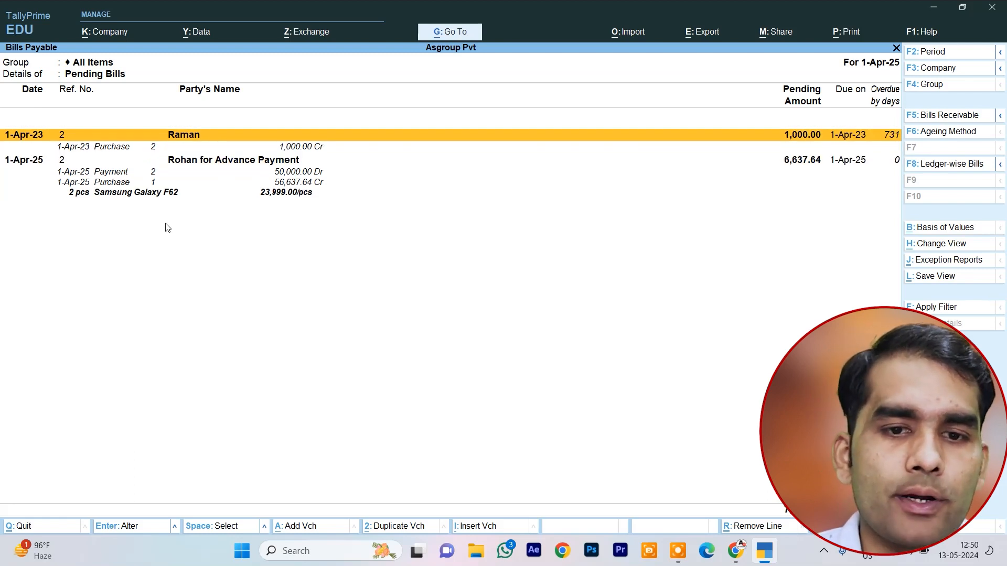